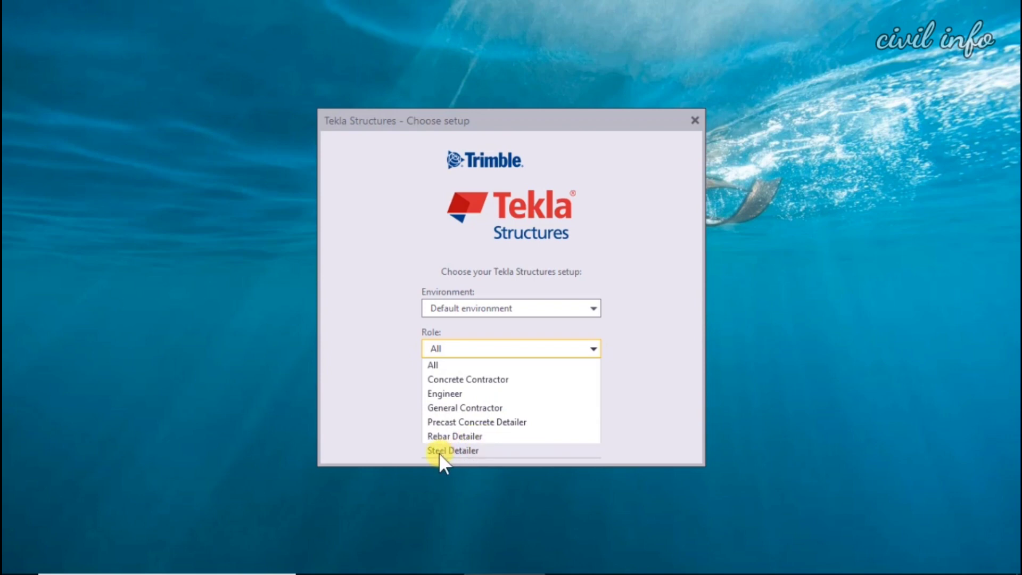
- Start with the Default environment, the All role and the Full configuration
click(448, 365)
drag(515, 118, 525, 73)
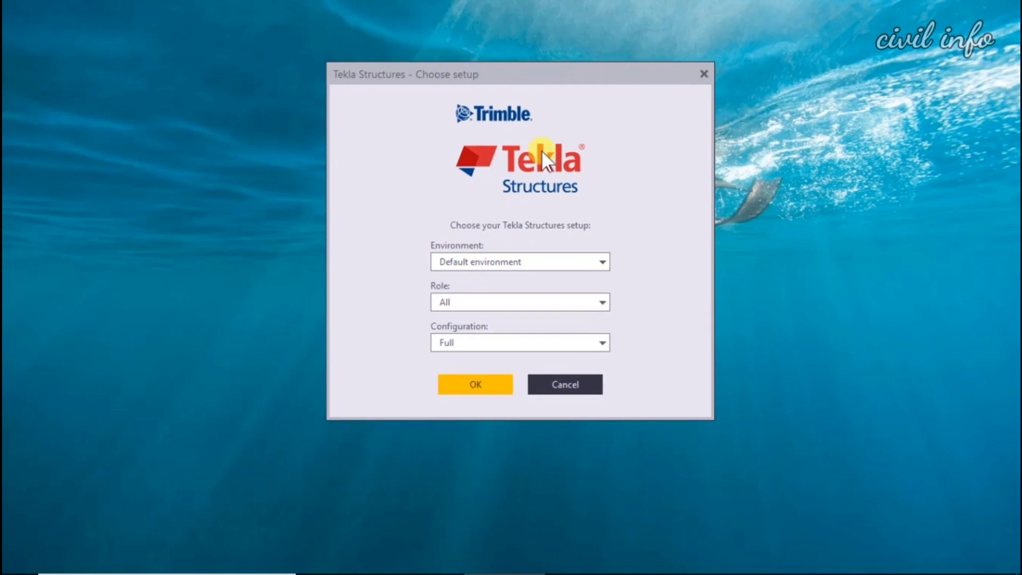
click(503, 345)
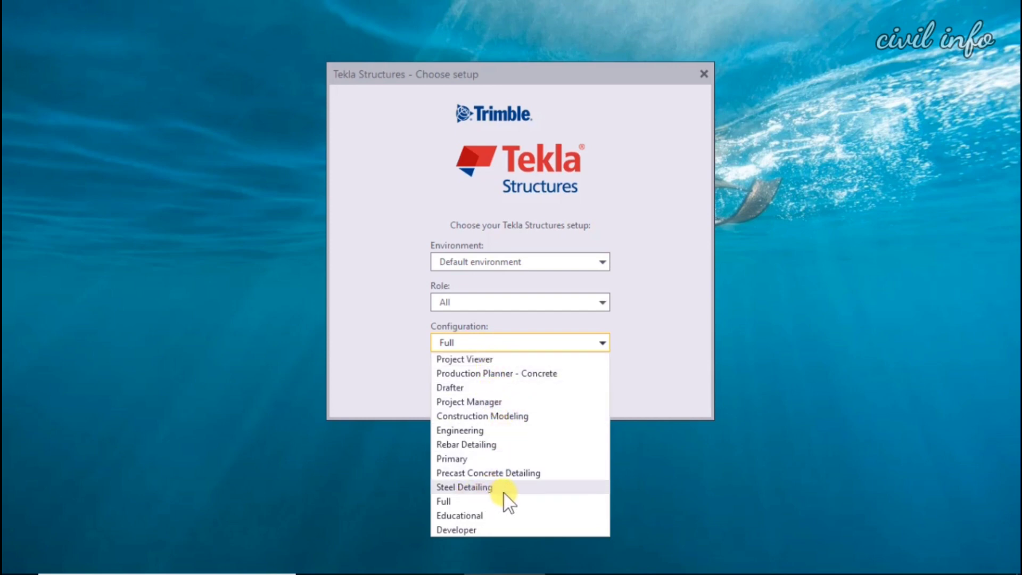
click(463, 503)
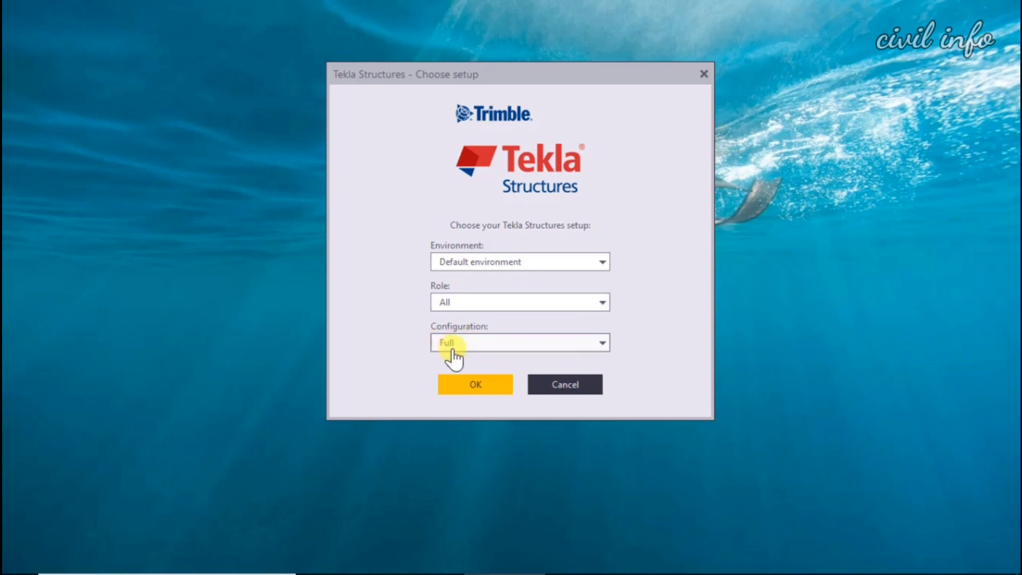
click(476, 385)
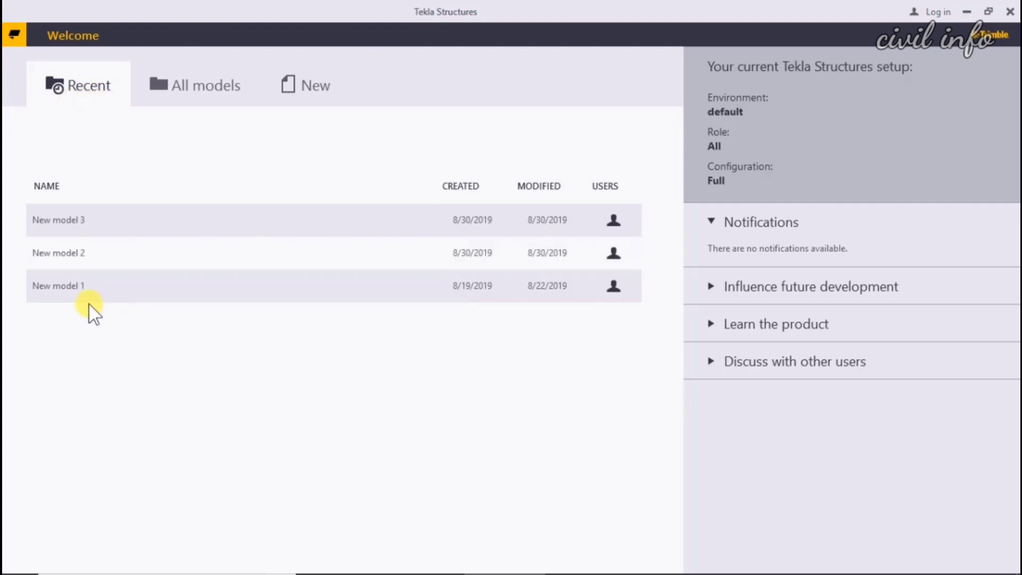
- Review the recent models, the all-models folder list, and the templates and model types available for a new model
click(104, 298)
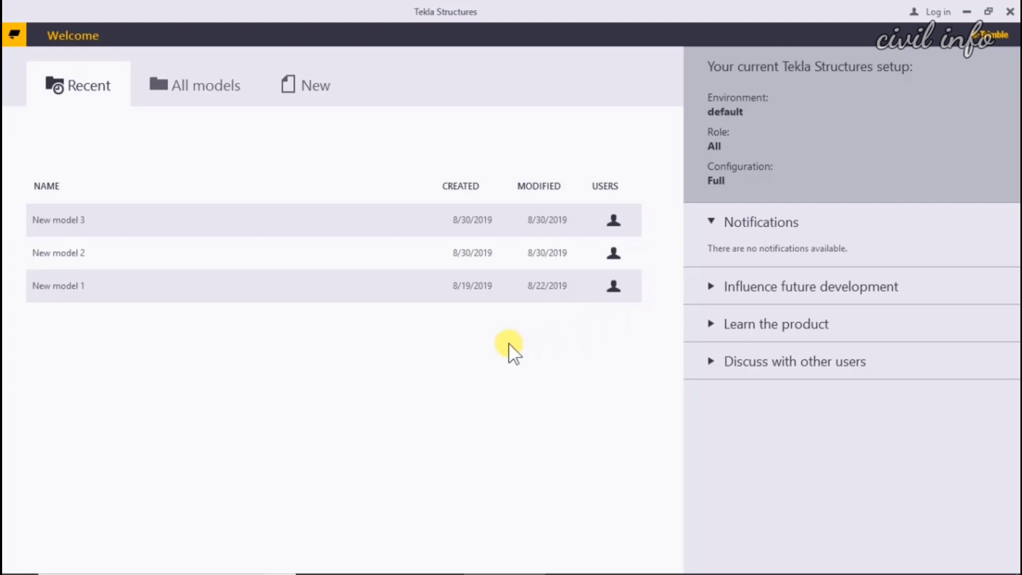
click(200, 100)
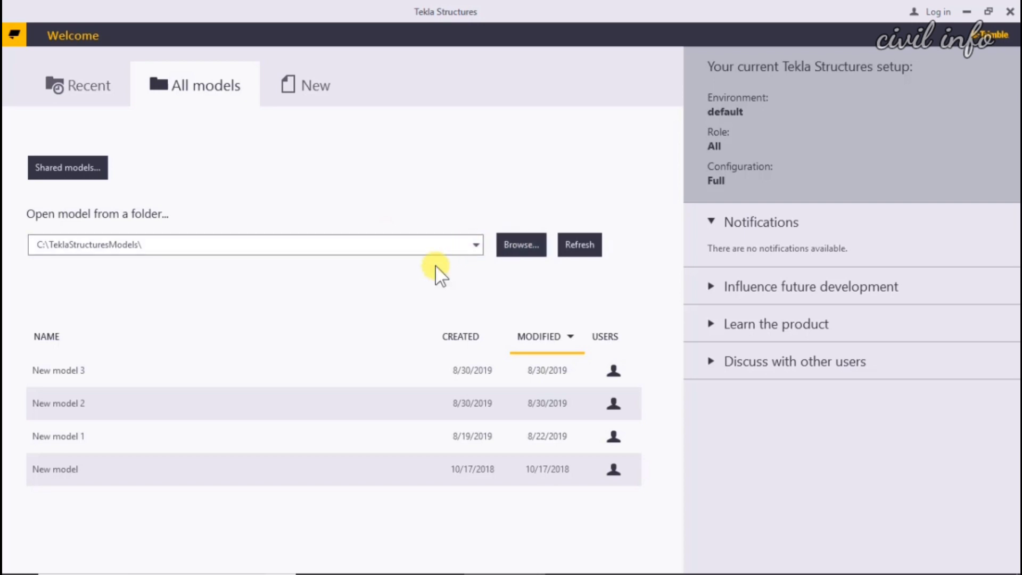
click(313, 86)
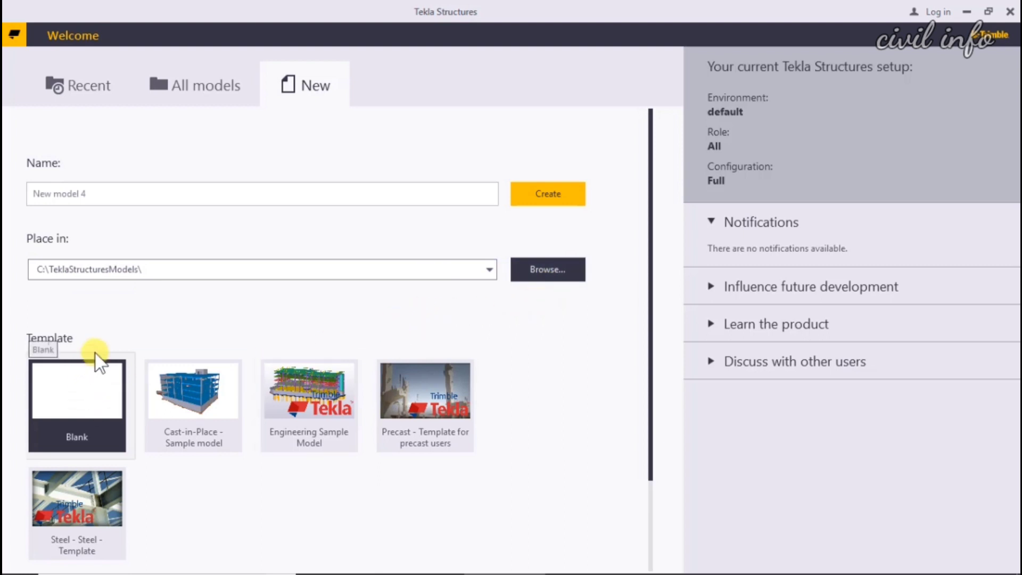
scroll(103, 338, down, 2)
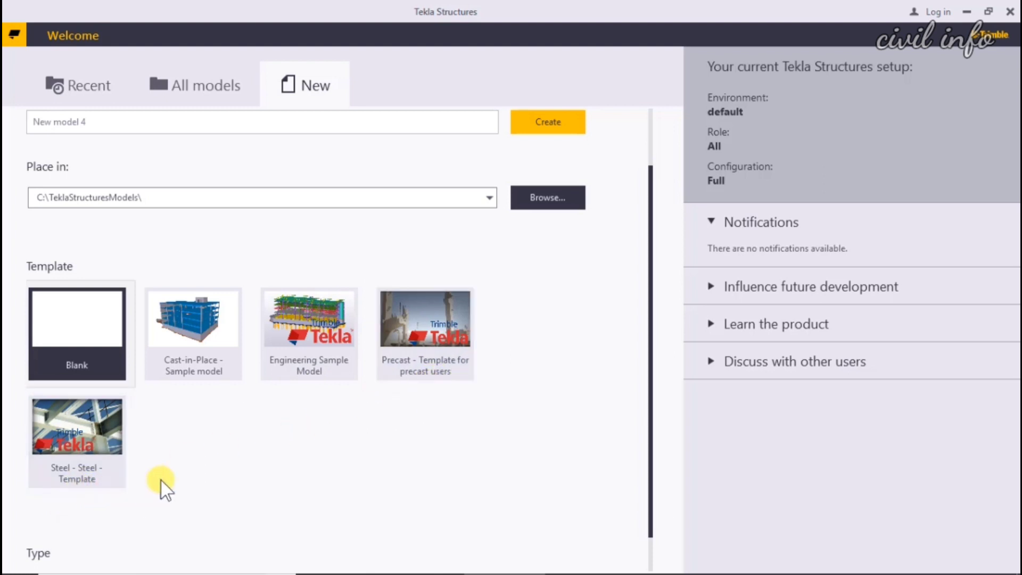
scroll(160, 482, down, 1)
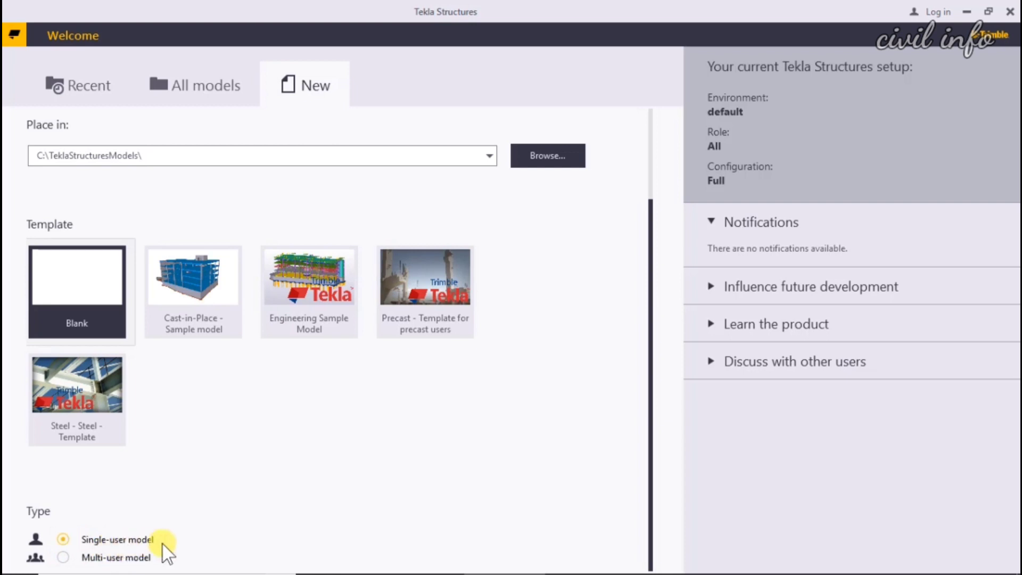
scroll(293, 477, up, 2)
scroll(577, 299, up, 1)
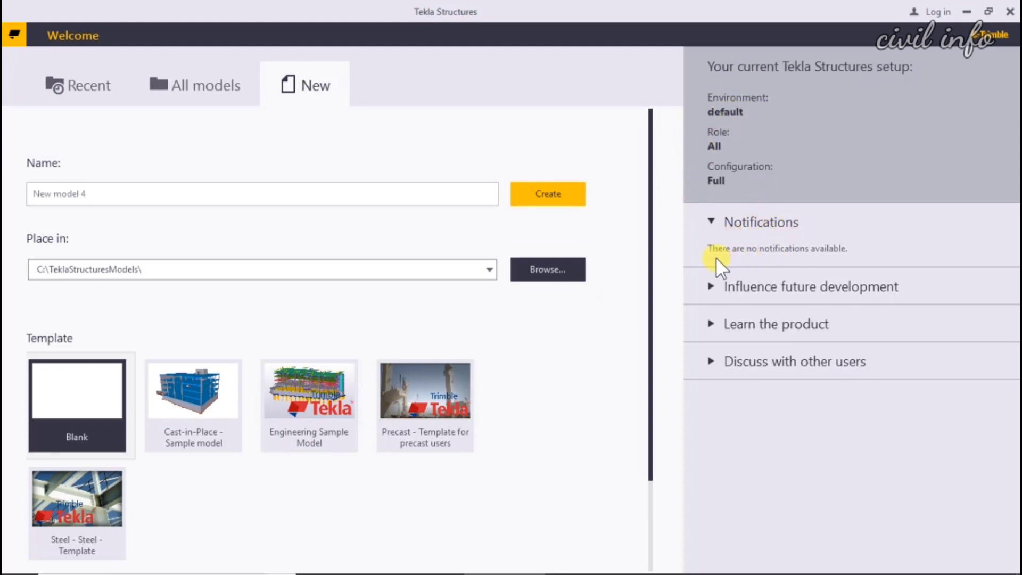
- Opt out of the Automatic User Feedback Program under Influence future development and collapse that section
click(711, 224)
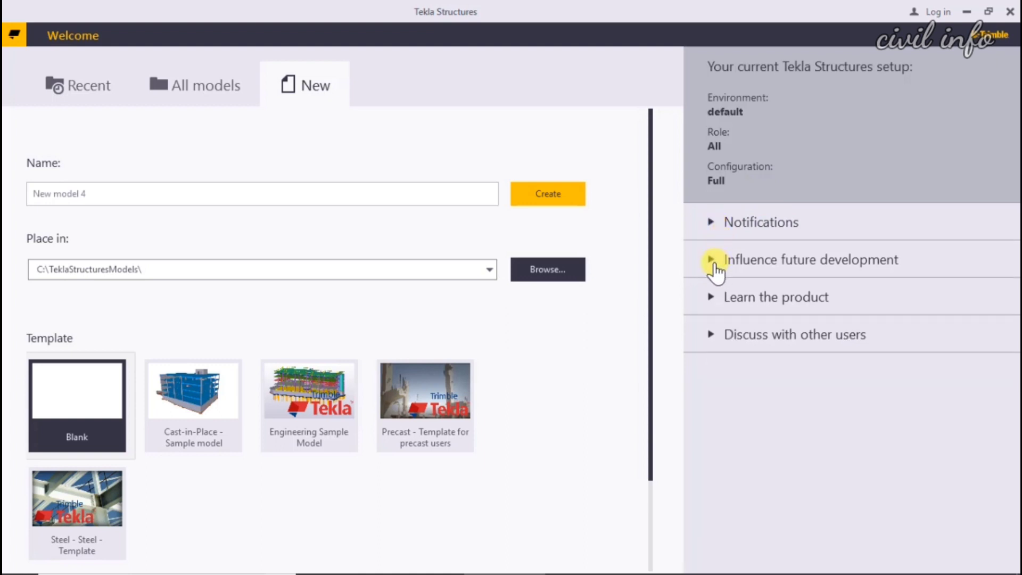
click(713, 263)
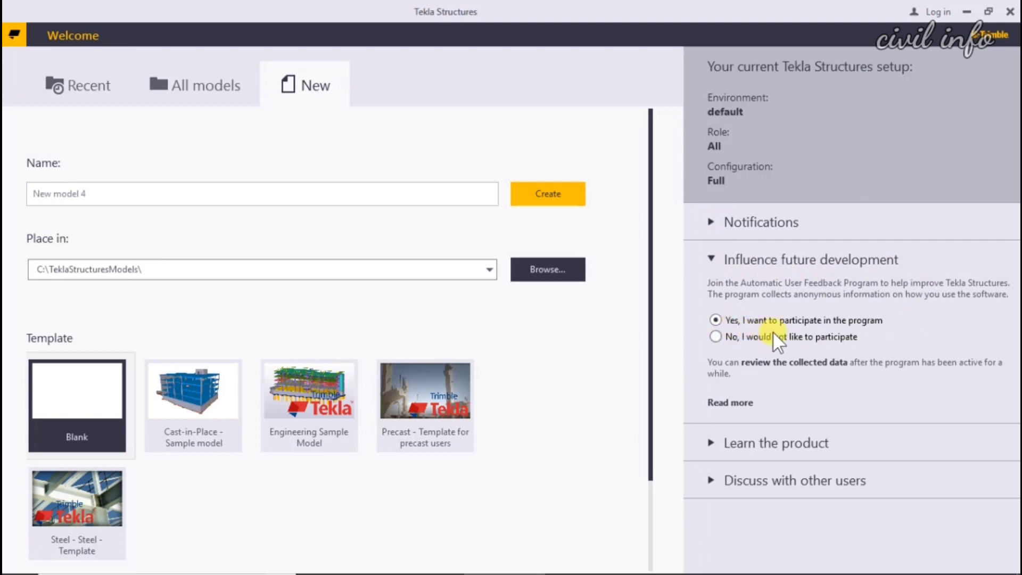
click(724, 341)
click(716, 261)
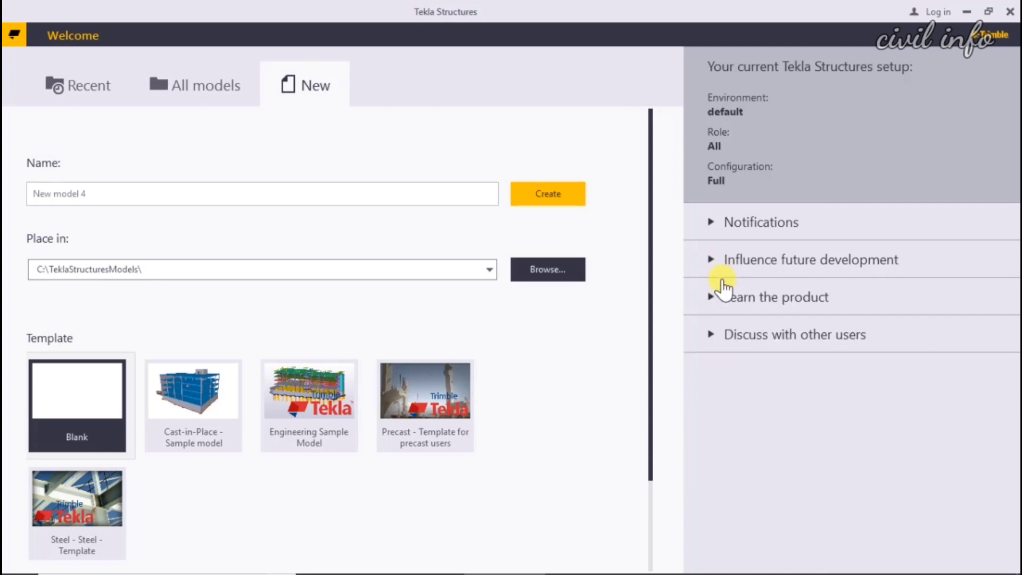
- Examine the Learn the product and Discuss with other users sections of the start page
click(714, 297)
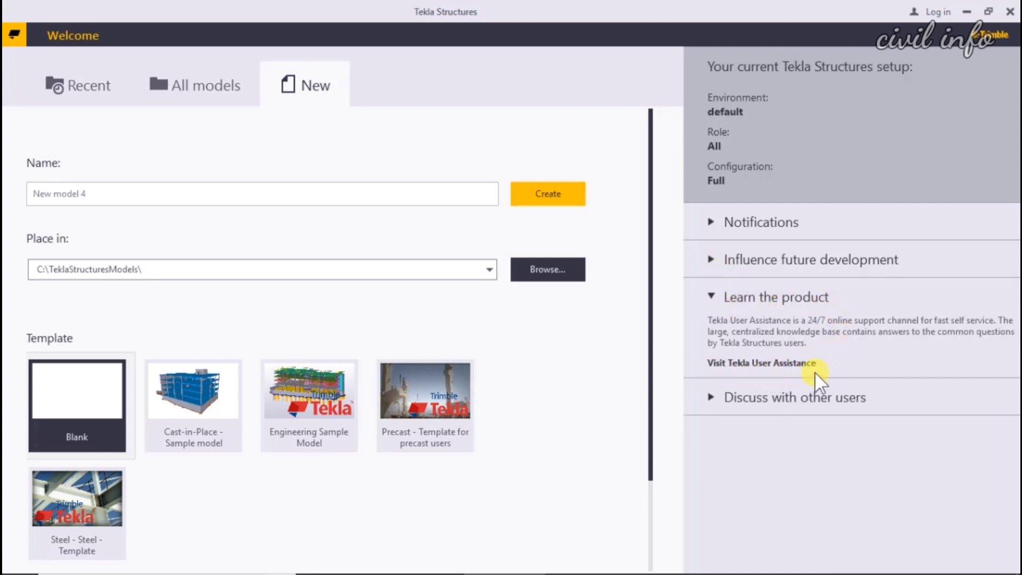
click(711, 297)
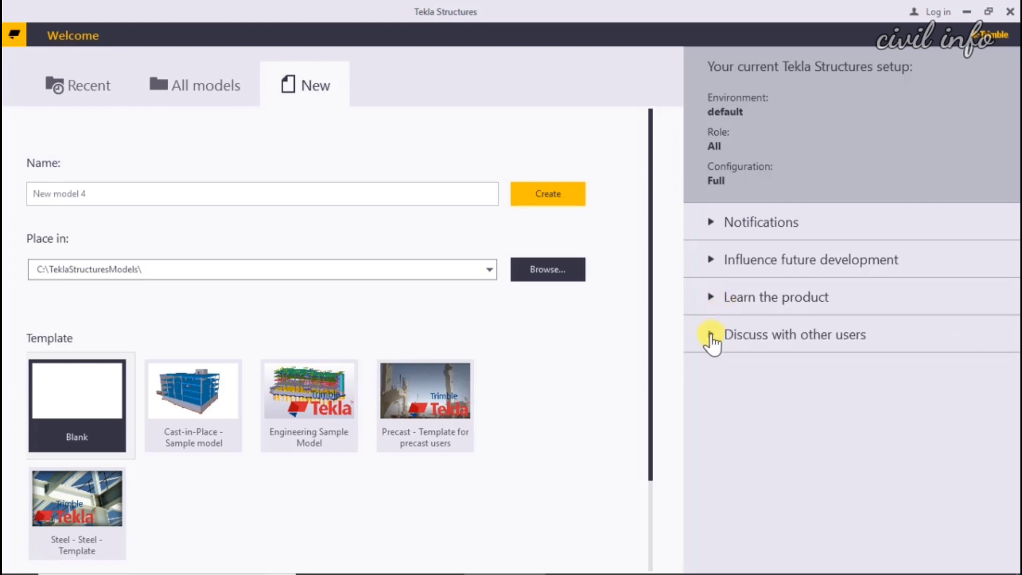
click(711, 336)
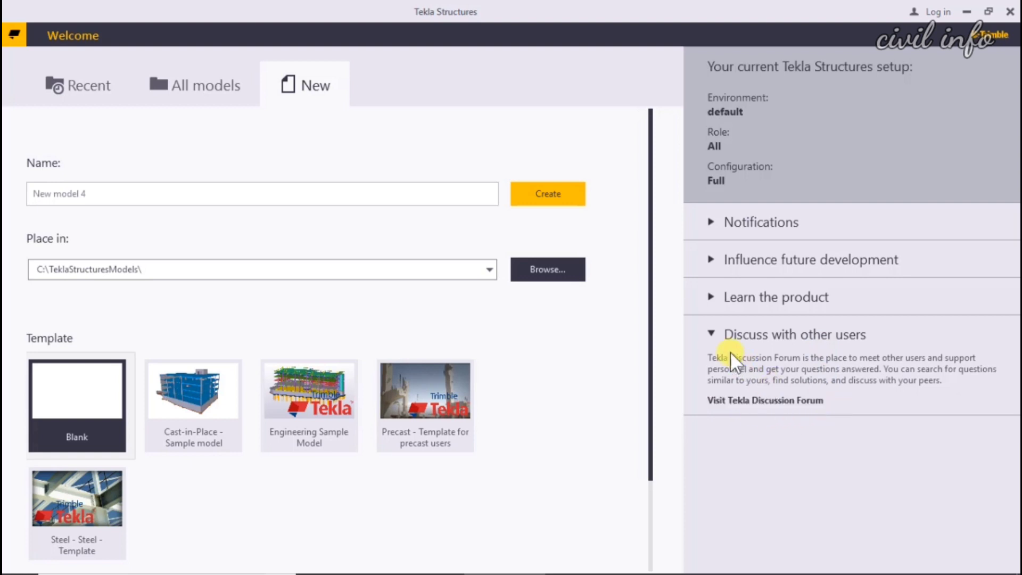
click(711, 336)
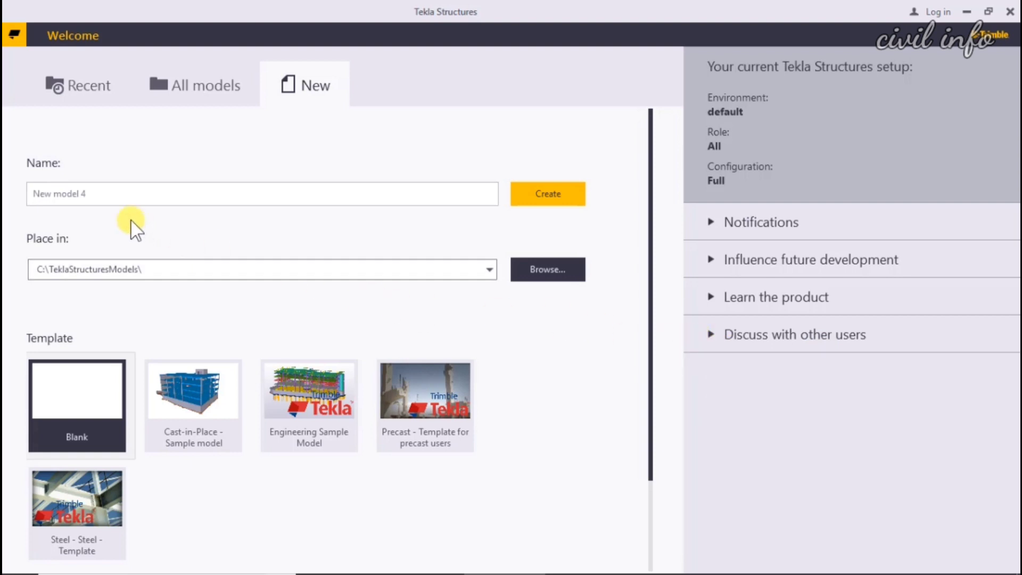
- Create the single-user model "New model 4" from the Blank template and maximize its 3D view
click(93, 191)
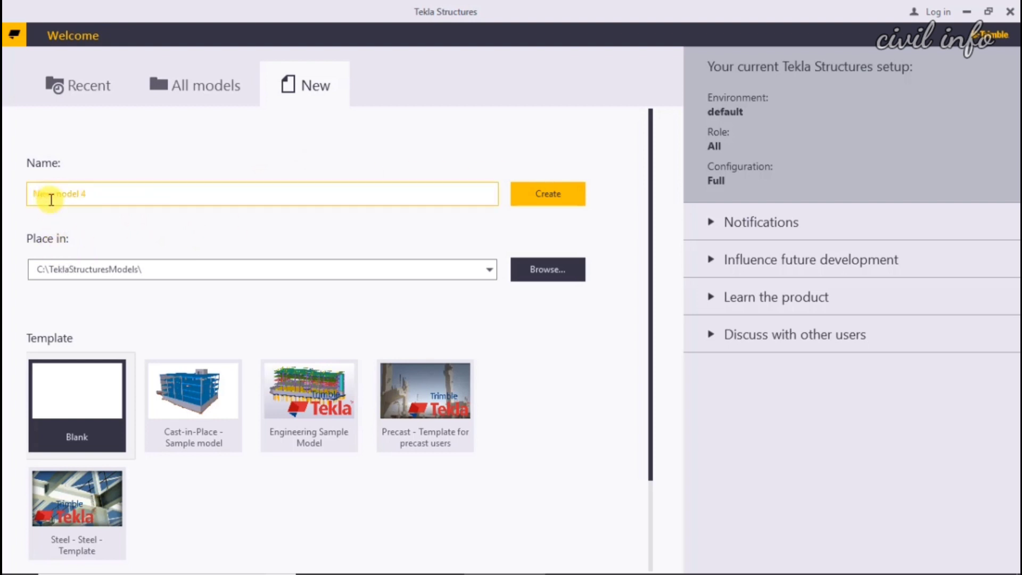
click(534, 195)
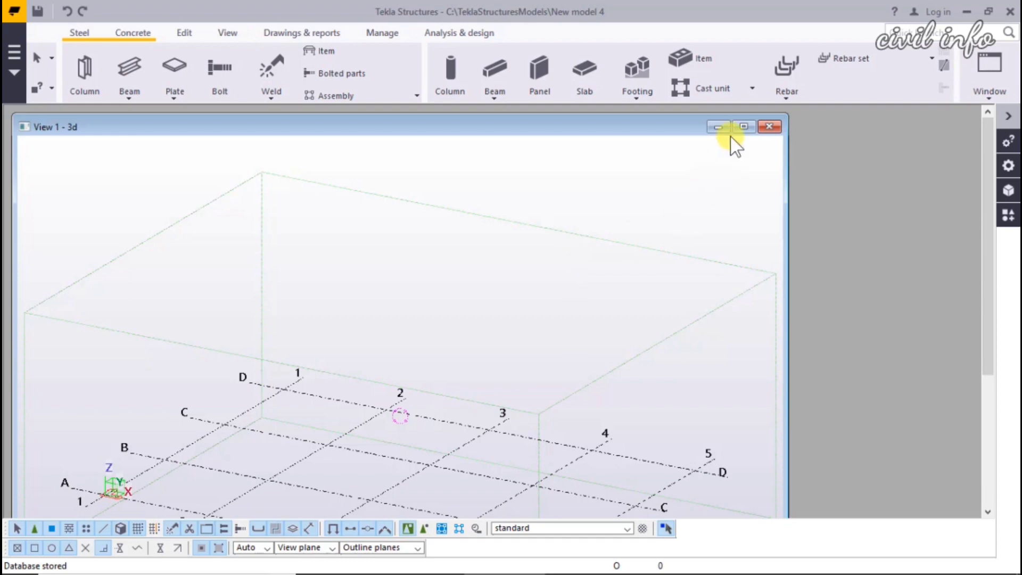
click(743, 126)
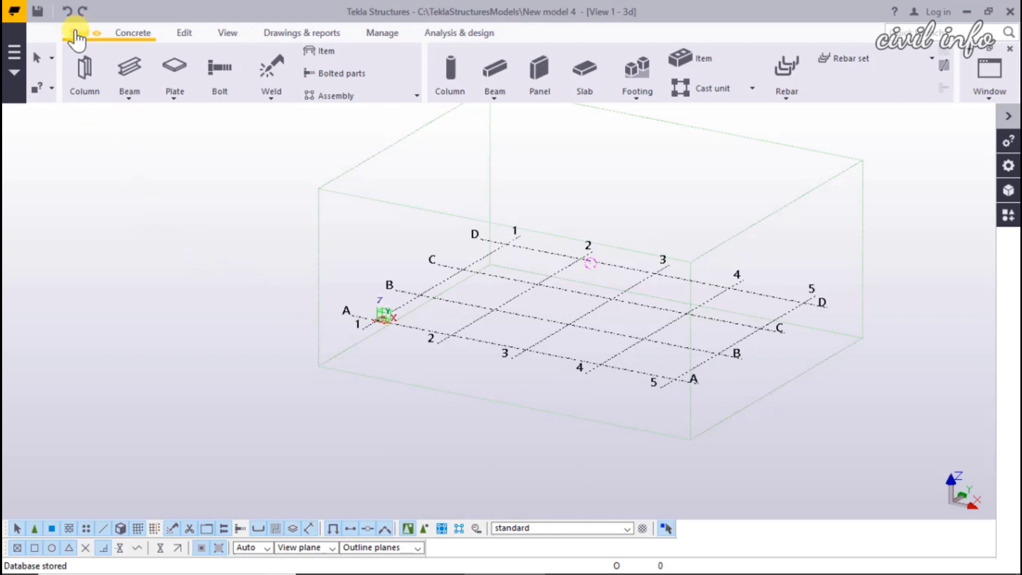
- Examine the steel modeling commands, including the column, beam, plate, bolt, weld and assembly variants
click(76, 32)
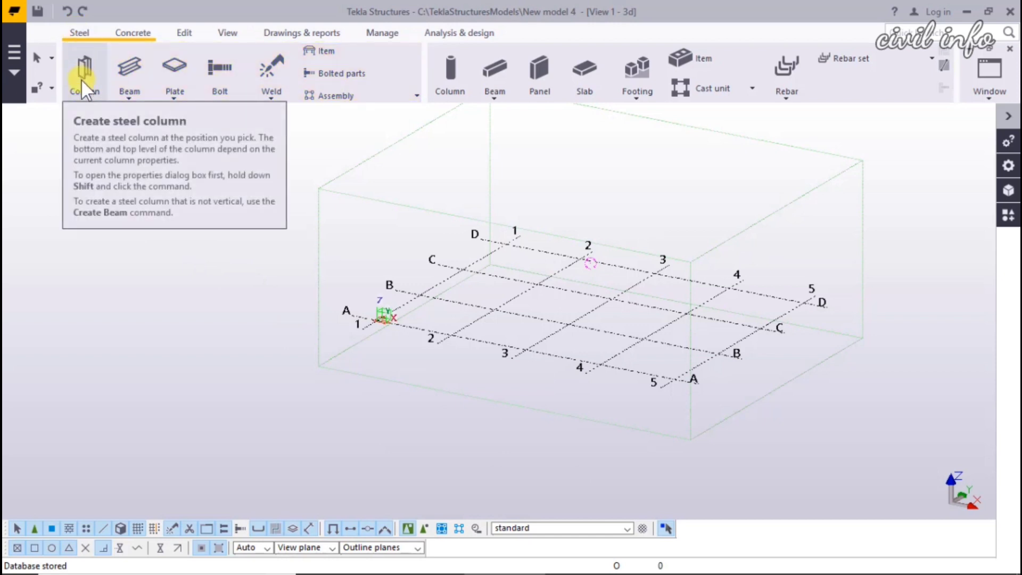
click(131, 96)
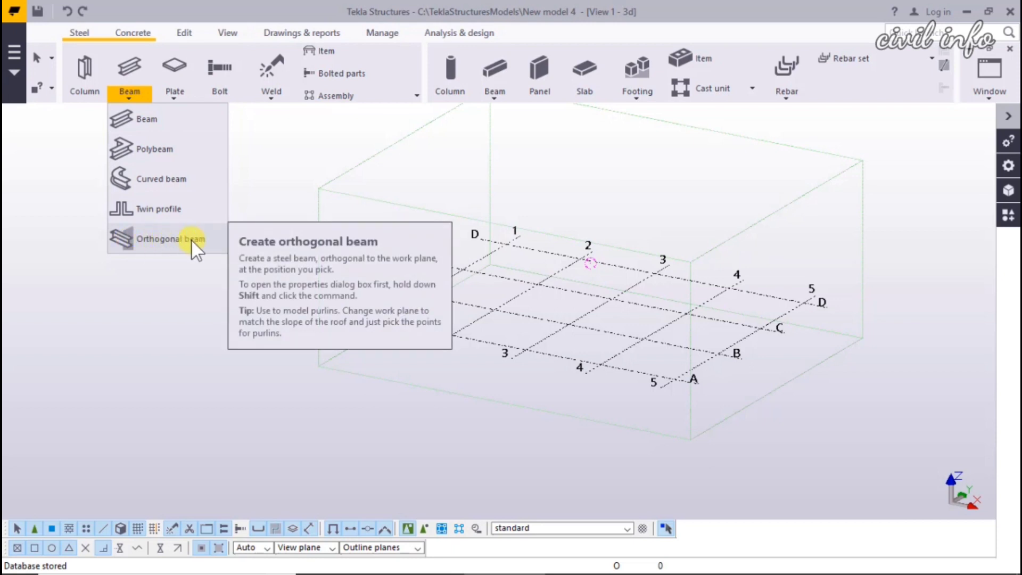
click(126, 99)
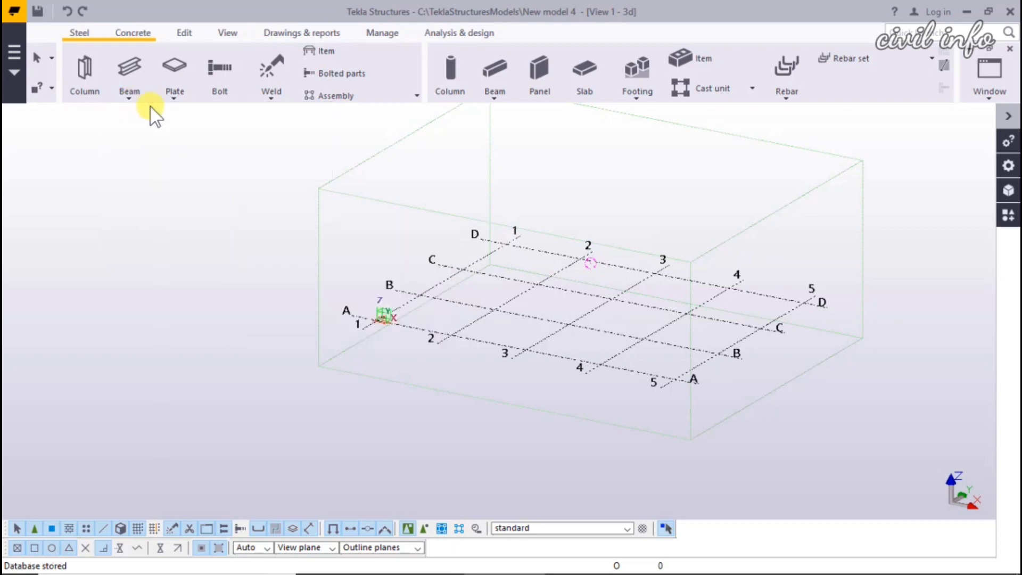
click(180, 102)
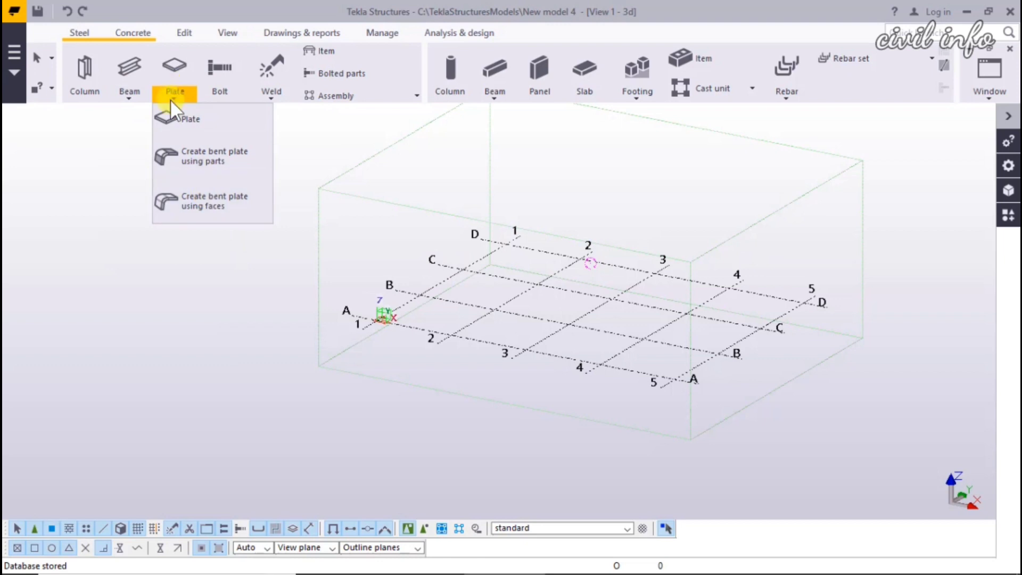
click(170, 99)
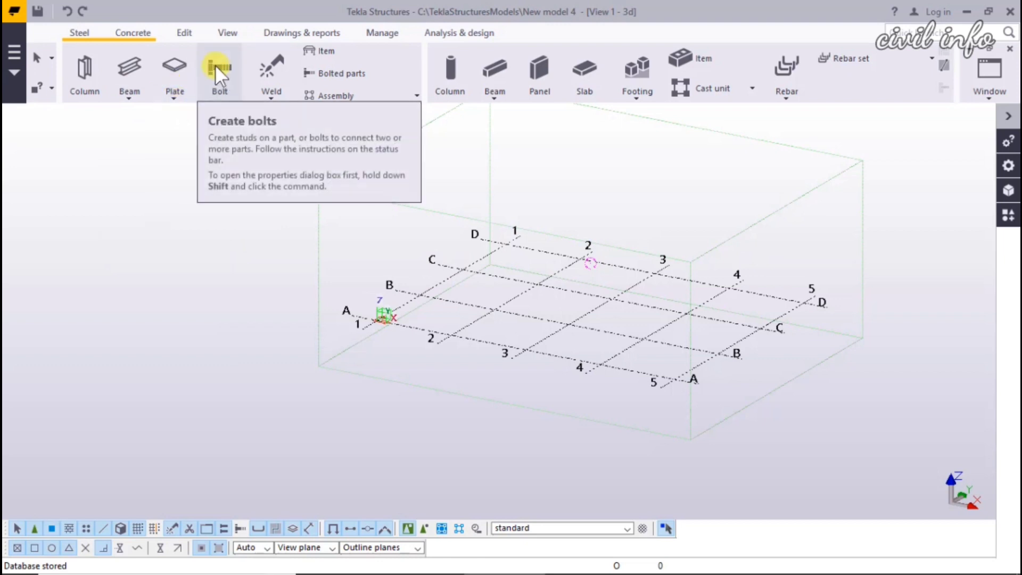
click(272, 101)
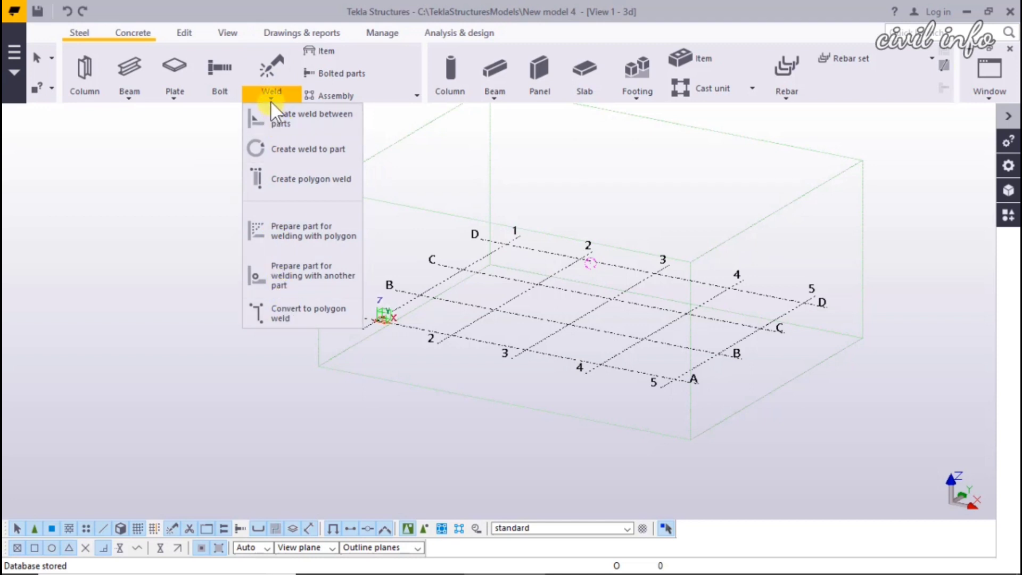
click(270, 100)
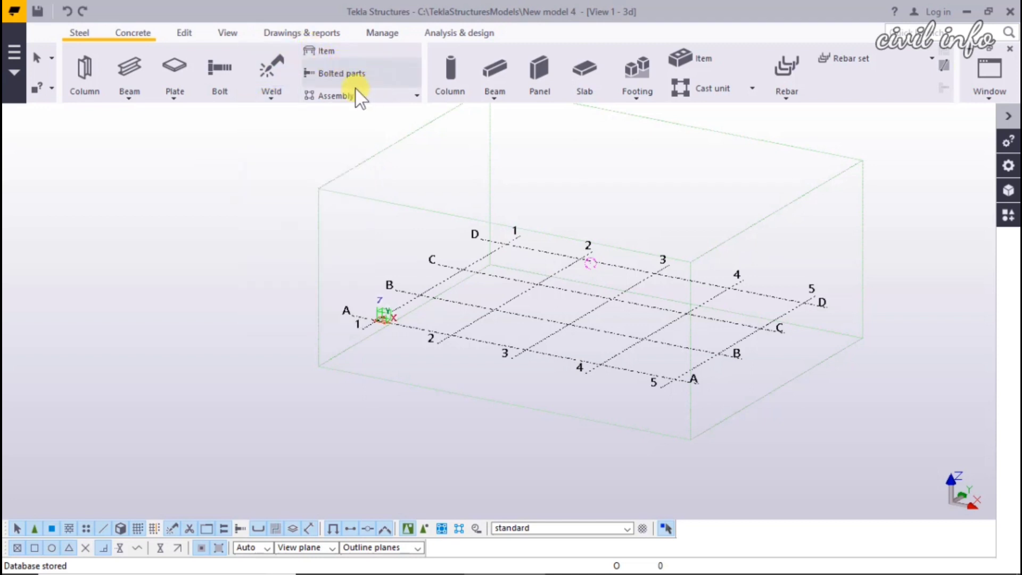
click(413, 98)
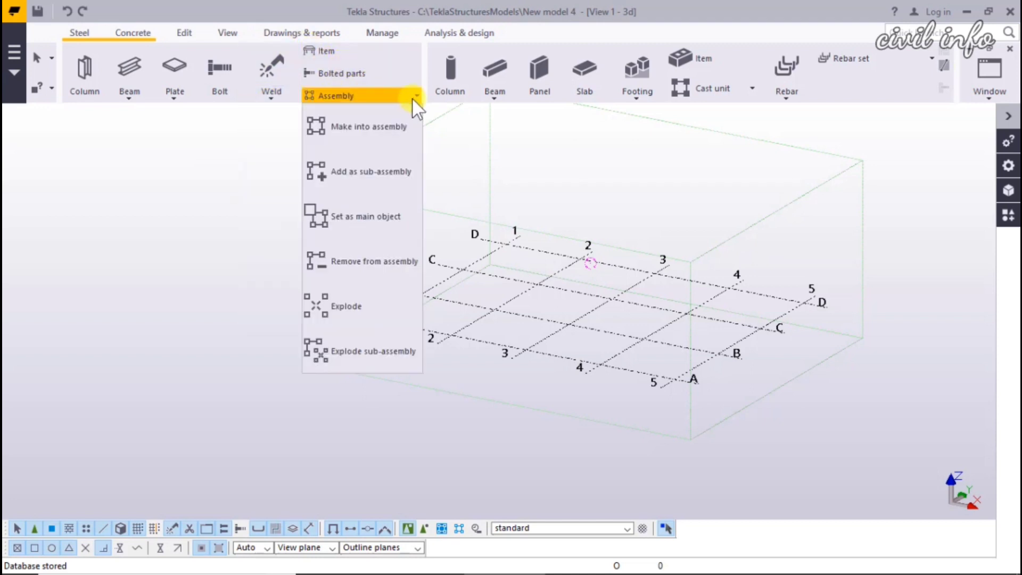
click(402, 96)
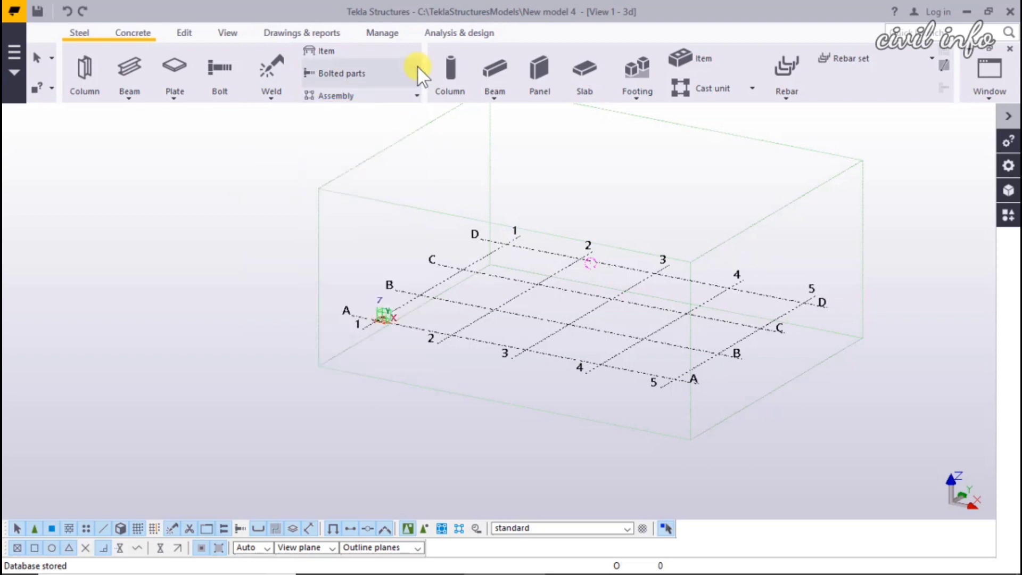
- Examine the concrete modeling commands, including the slab, strip footing, cast unit and rebar variants
click(131, 34)
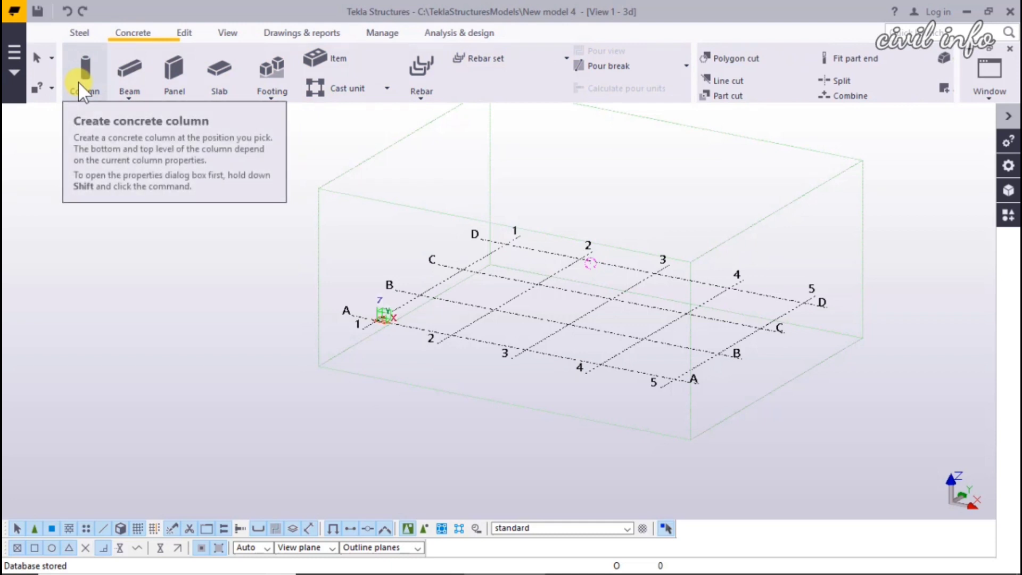
click(129, 94)
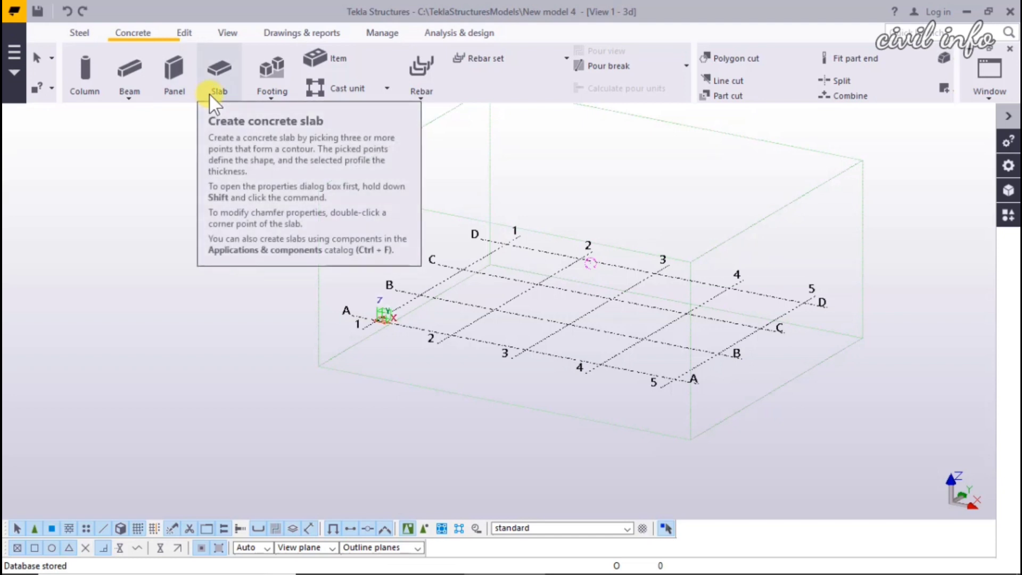
click(273, 94)
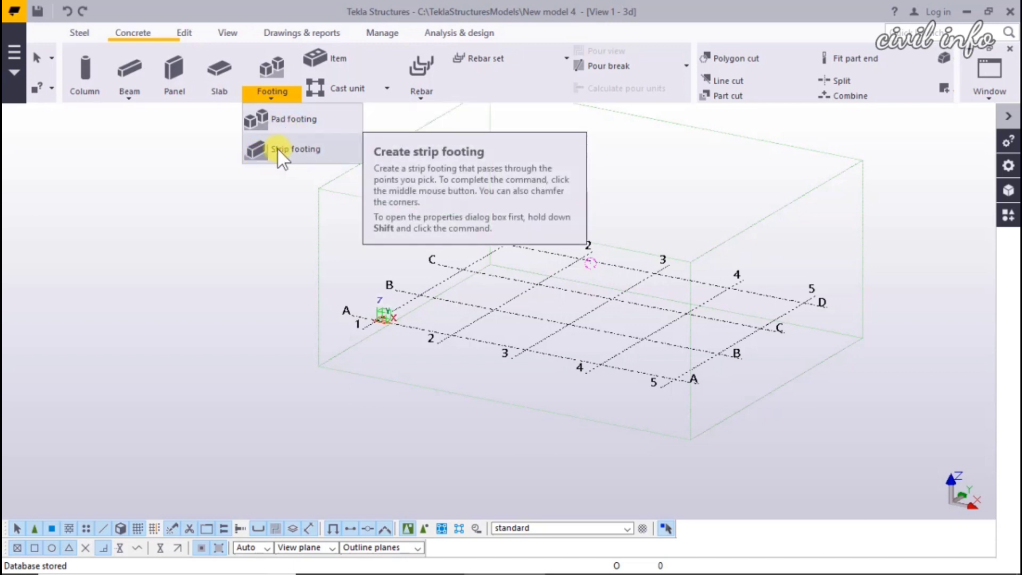
click(272, 101)
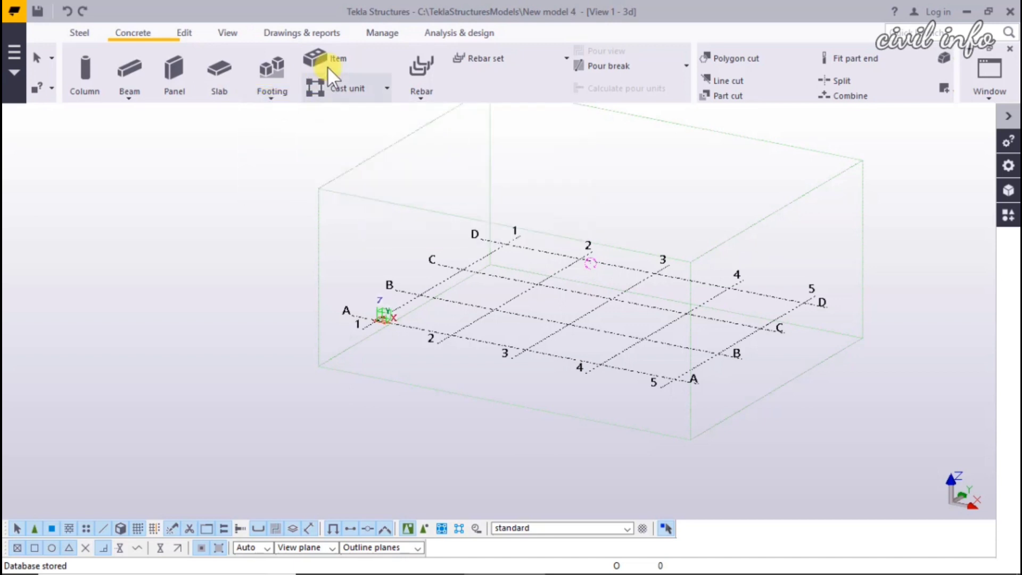
click(386, 89)
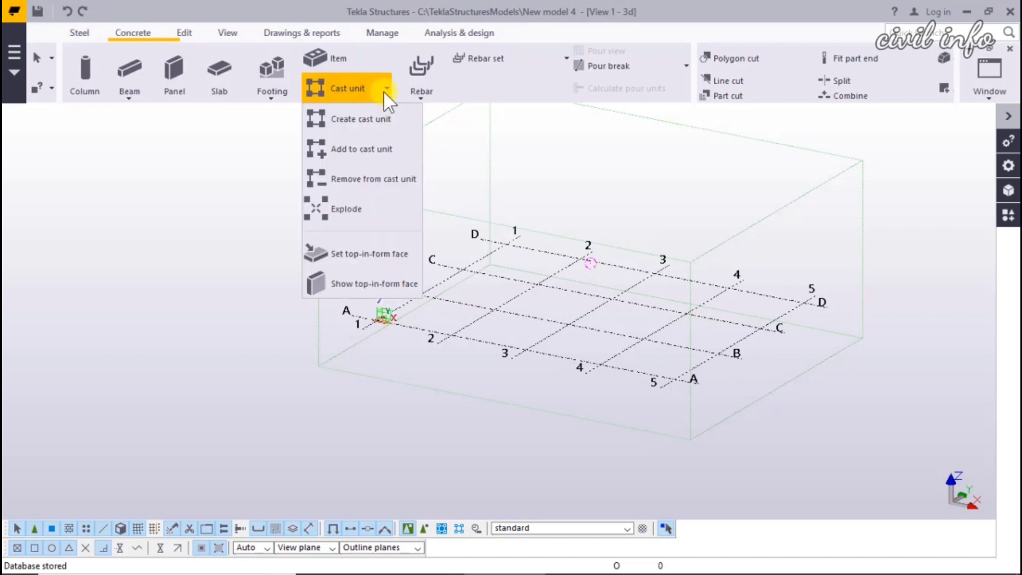
click(372, 91)
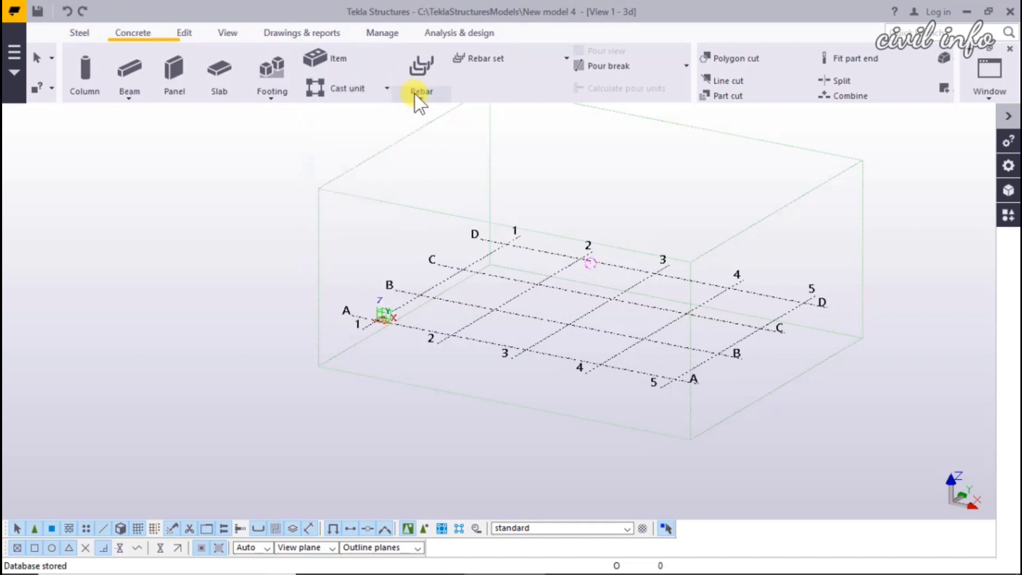
click(420, 101)
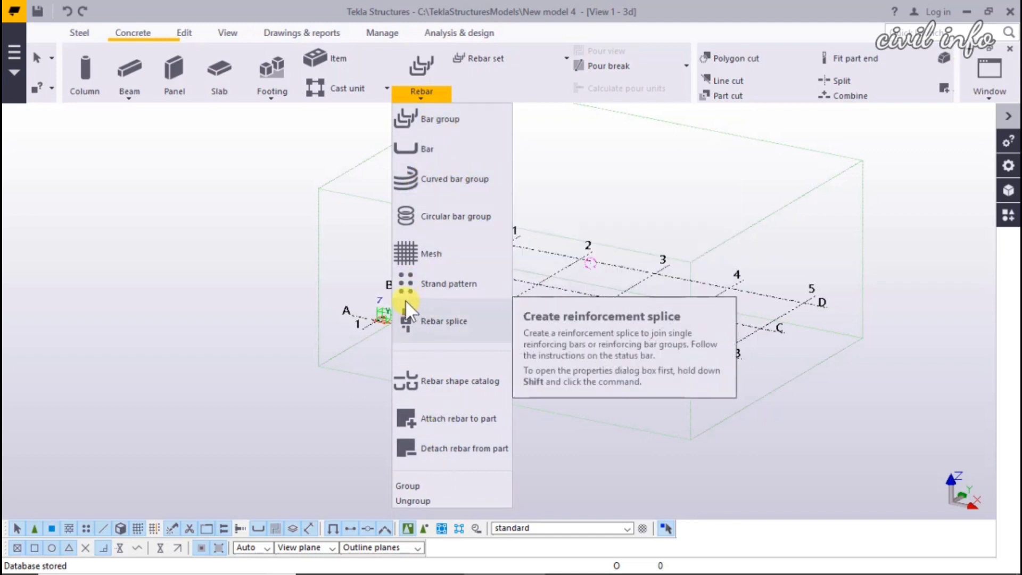
click(416, 99)
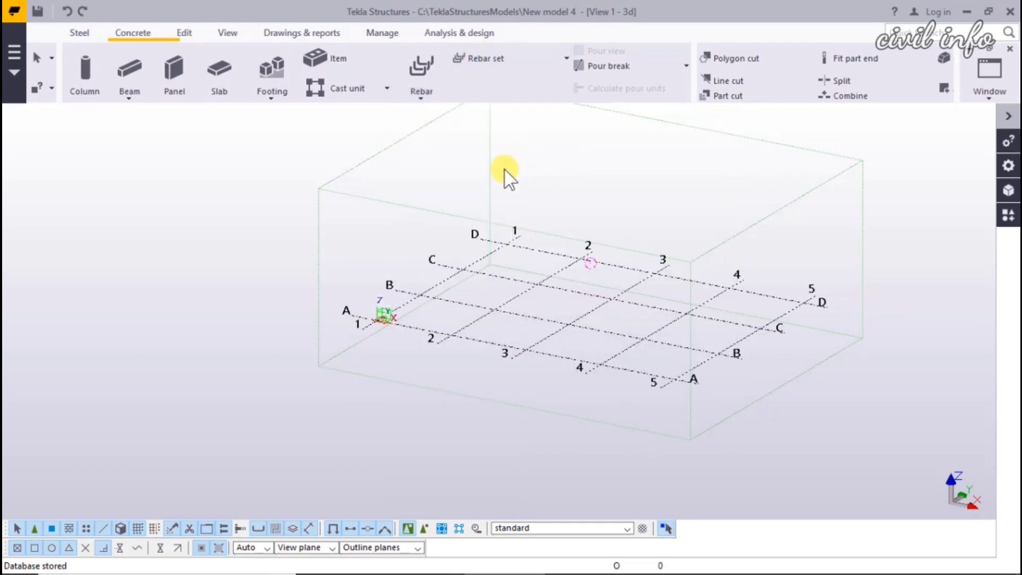
- Examine the editing commands, including the grid creation options and the methods for placing points
click(184, 33)
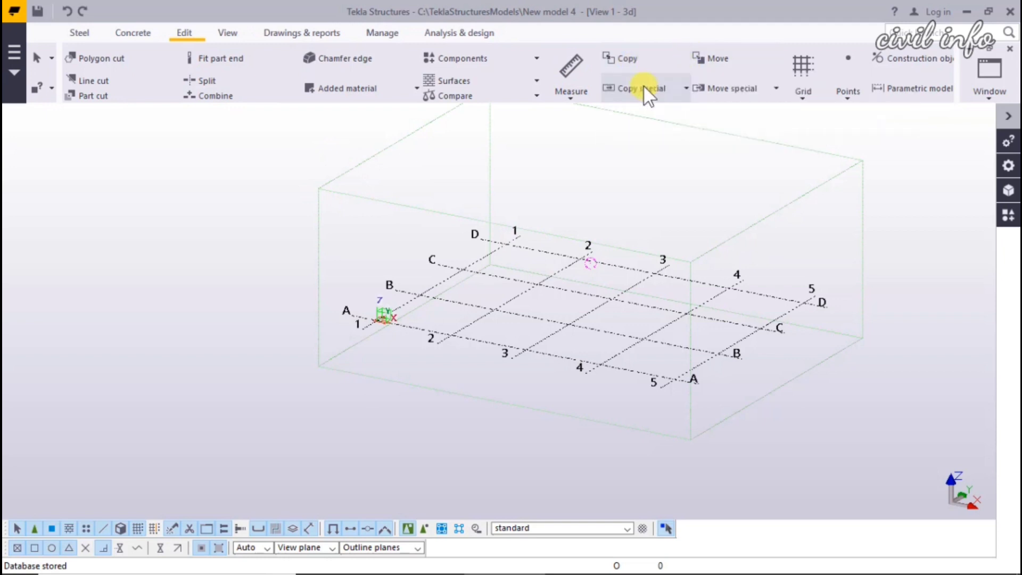
click(809, 98)
click(803, 98)
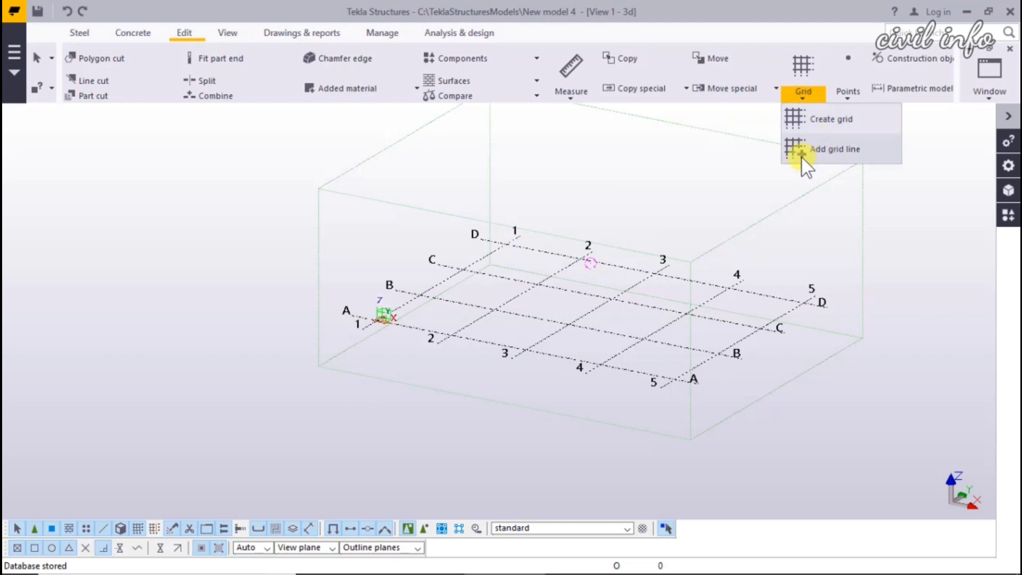
click(800, 94)
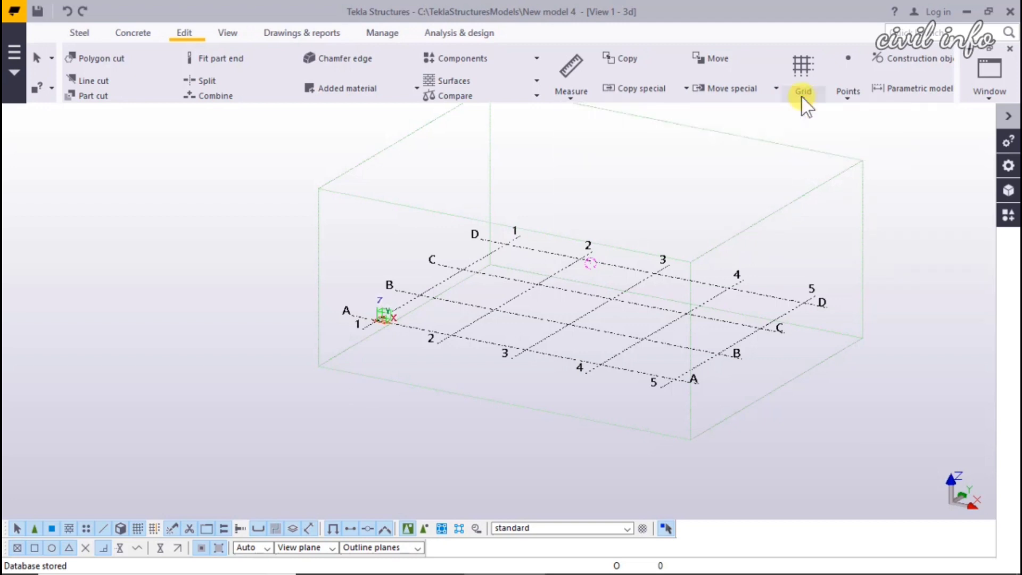
click(849, 97)
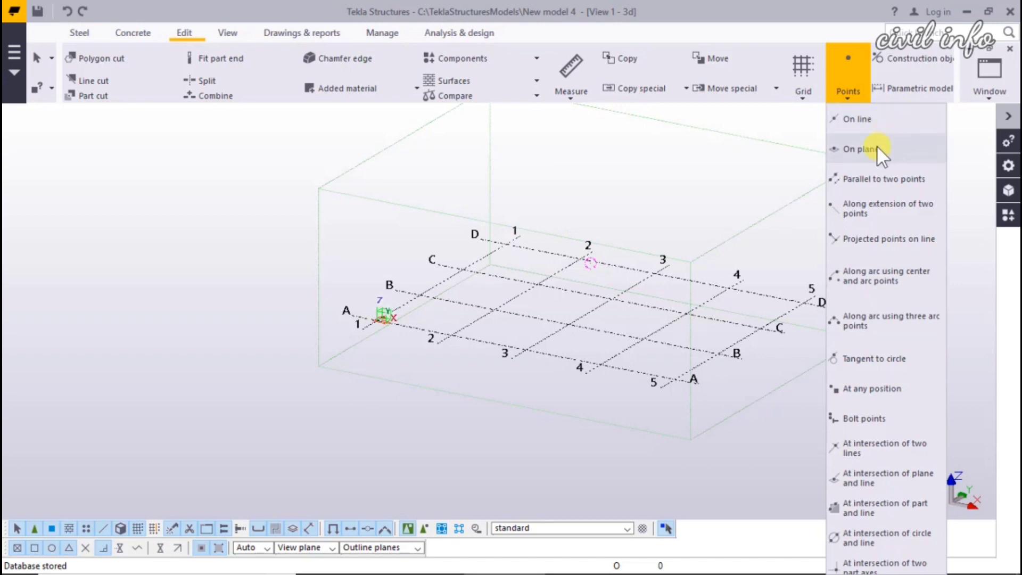
click(846, 98)
- Hide the 3d view through the view list, then restore it as a visible, maximized view
click(227, 32)
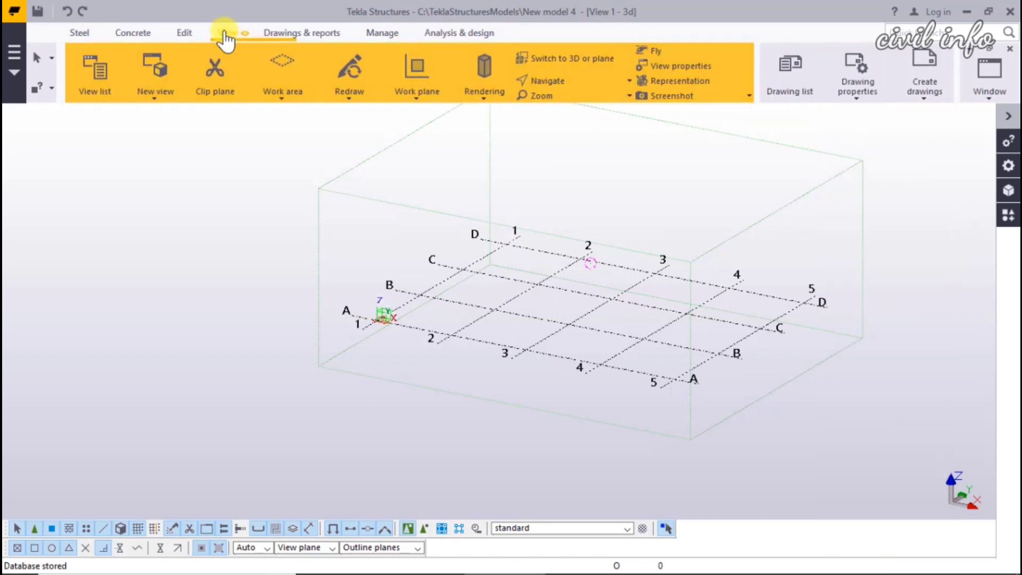
click(98, 83)
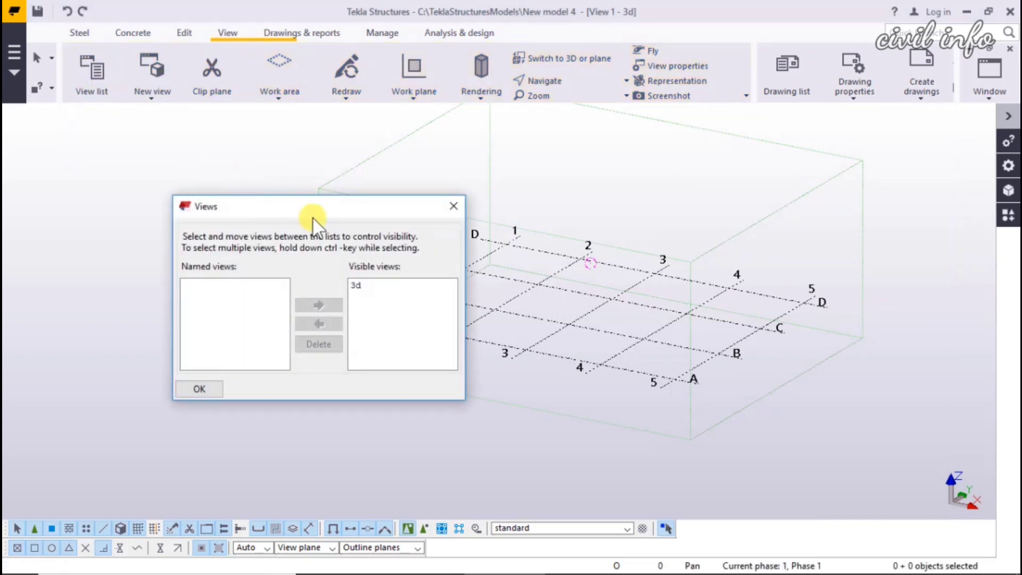
click(362, 286)
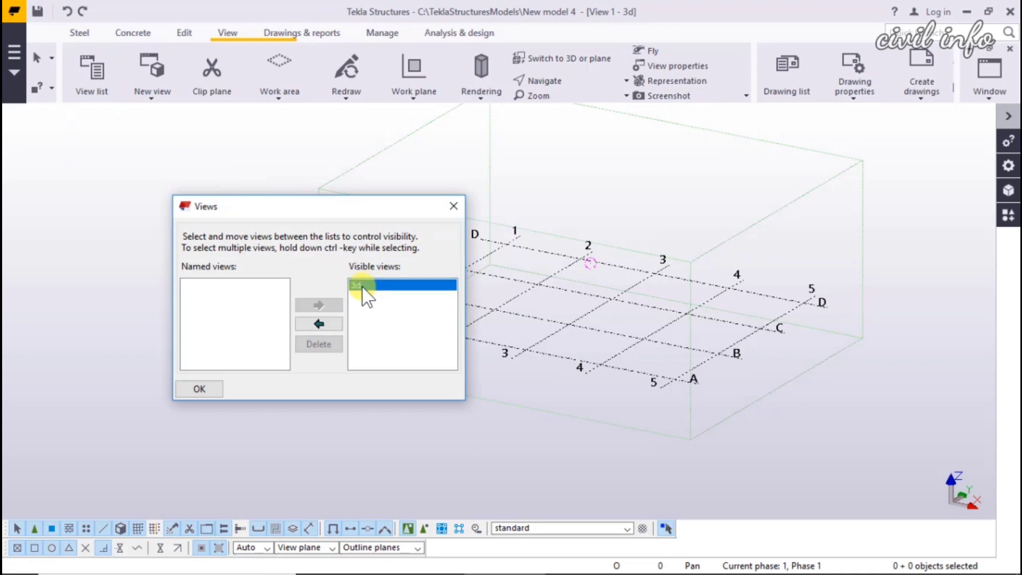
click(316, 325)
click(196, 287)
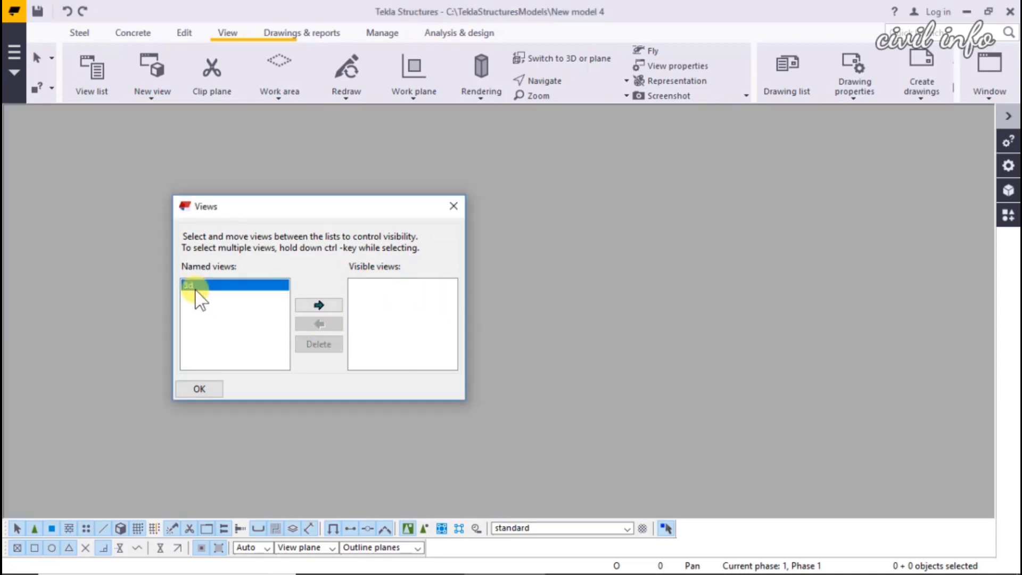
click(320, 305)
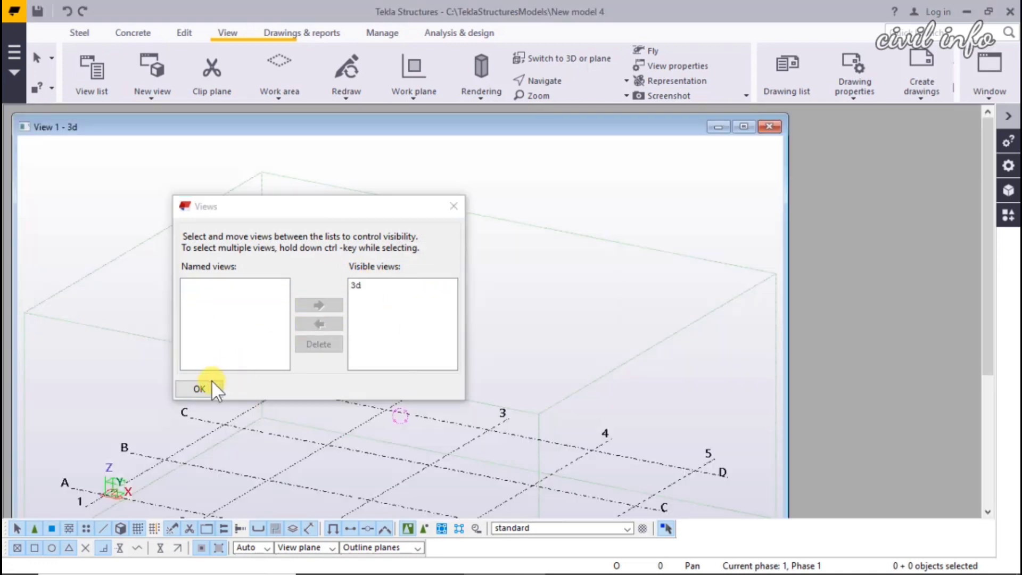
click(199, 388)
click(743, 127)
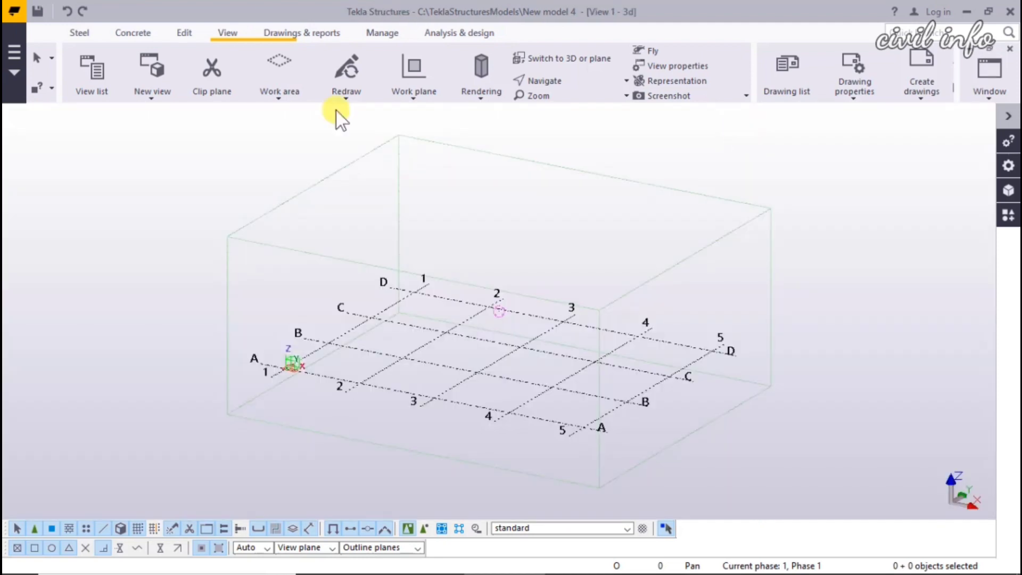
- Examine the available new view types and the rendering options for parts and components
click(158, 100)
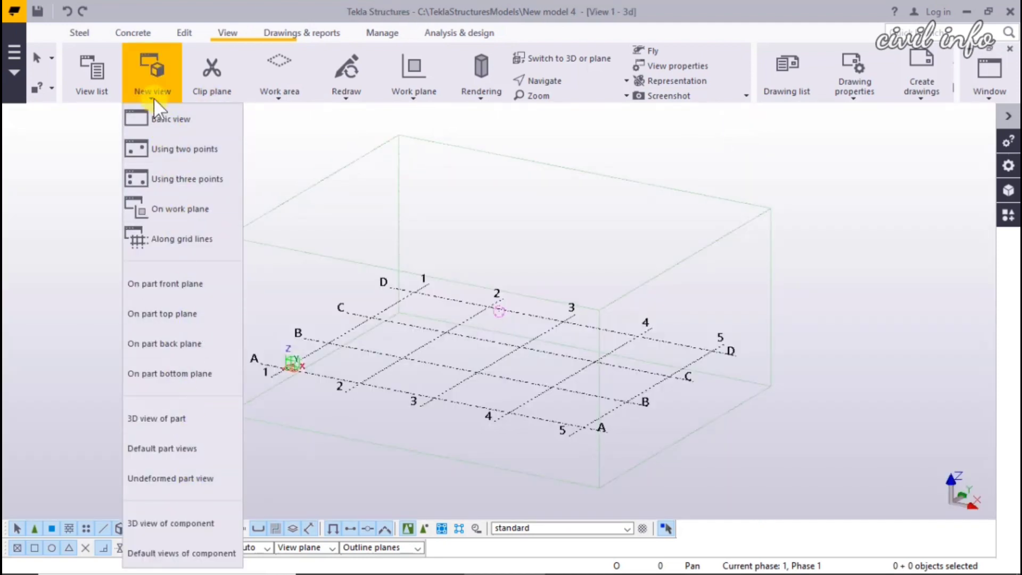
click(153, 98)
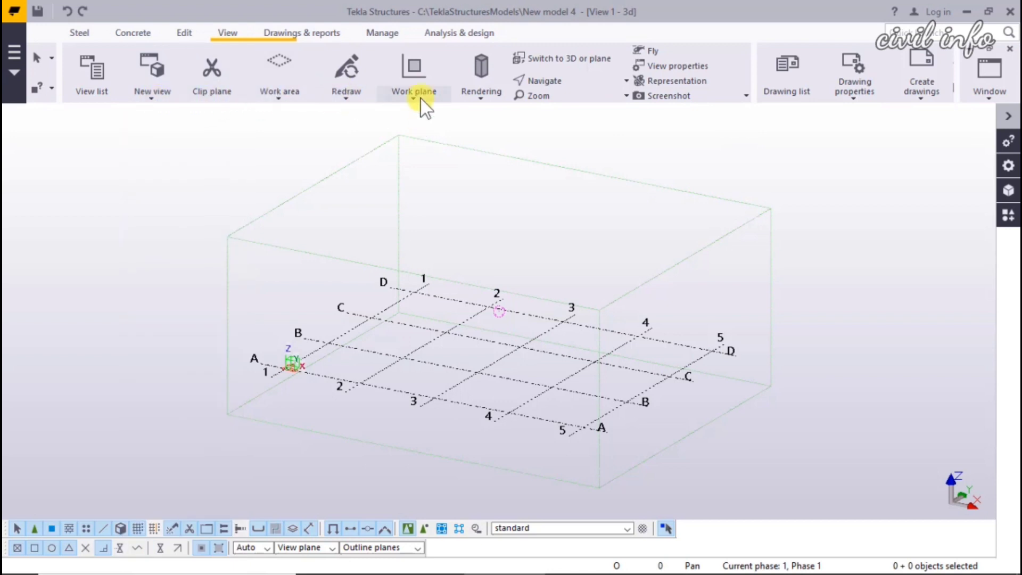
click(482, 96)
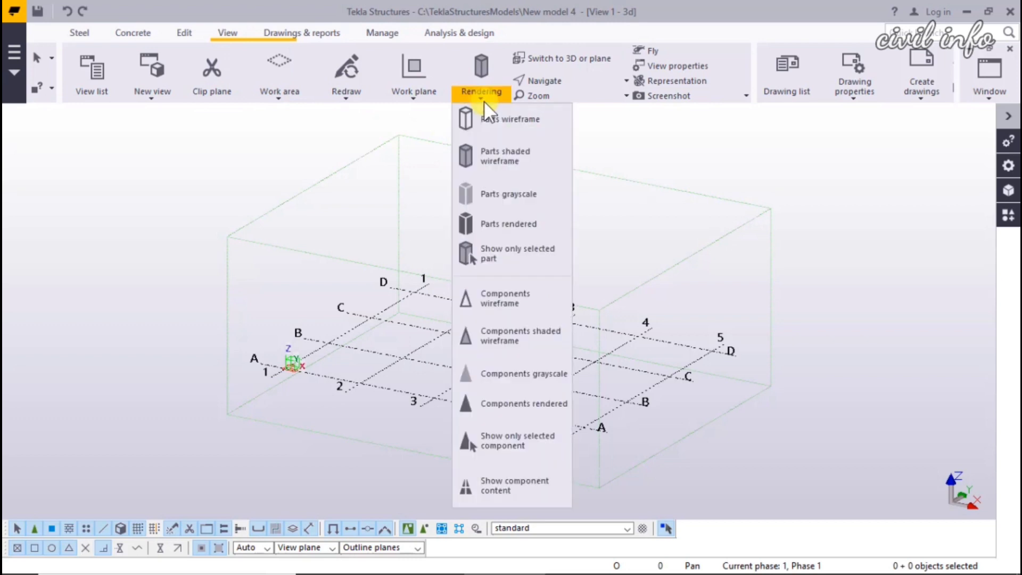
click(483, 101)
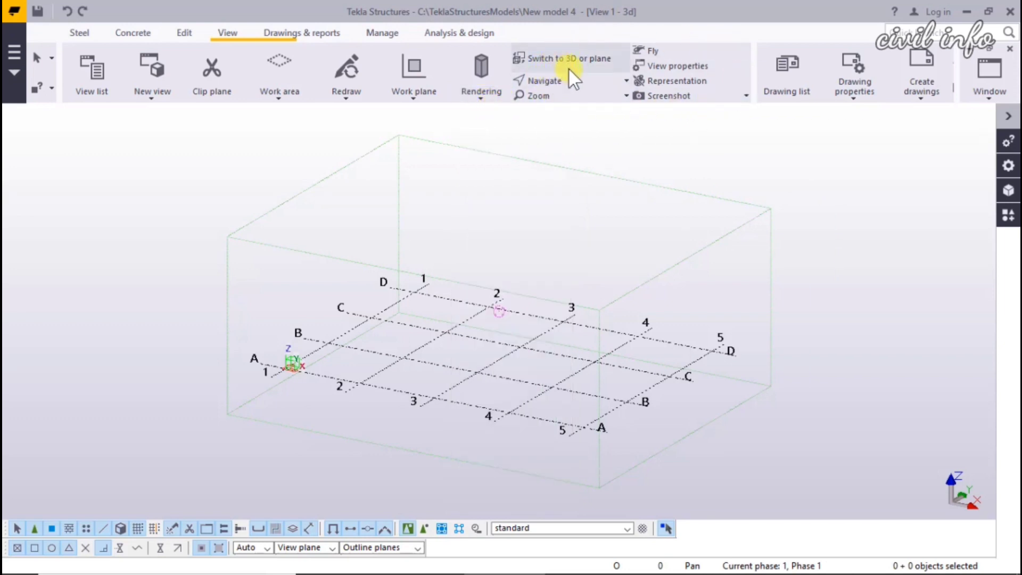
- Examine the drawing and report commands, including the drawing property types, and the model management commands
click(273, 33)
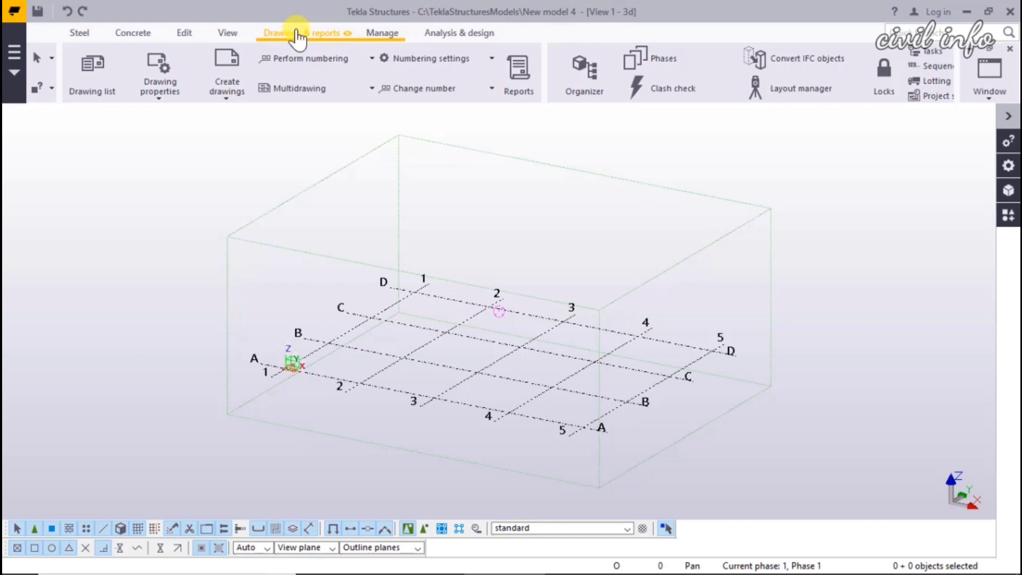
click(160, 99)
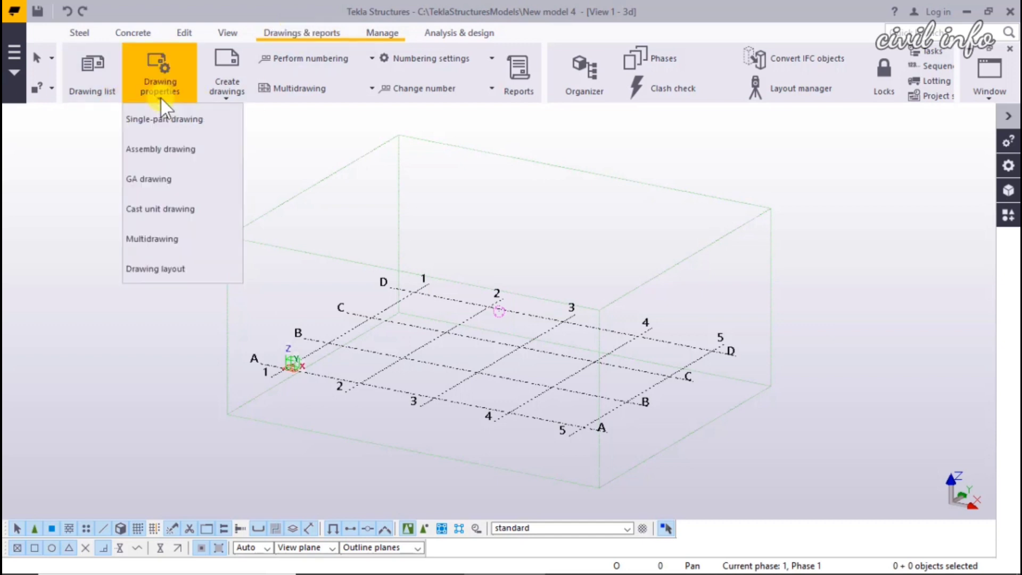
click(164, 101)
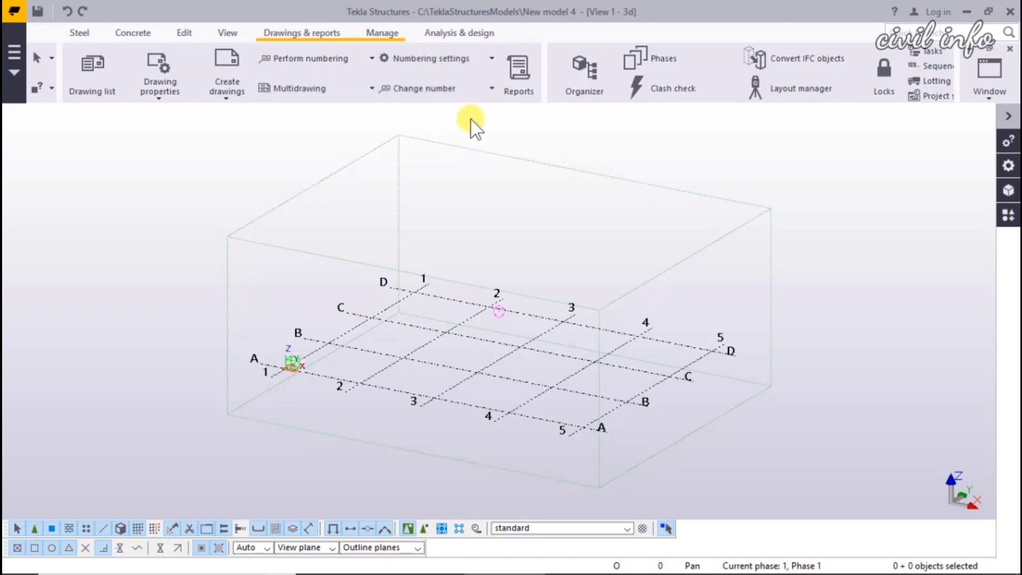
click(381, 34)
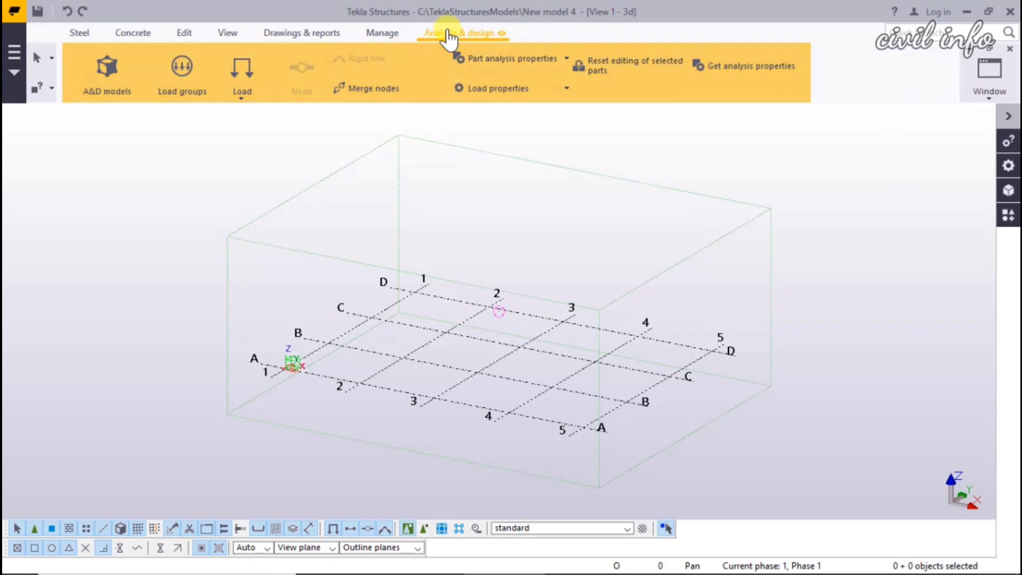
- Examine the analysis and design commands, including the Load Groups settings and the available load types
click(184, 86)
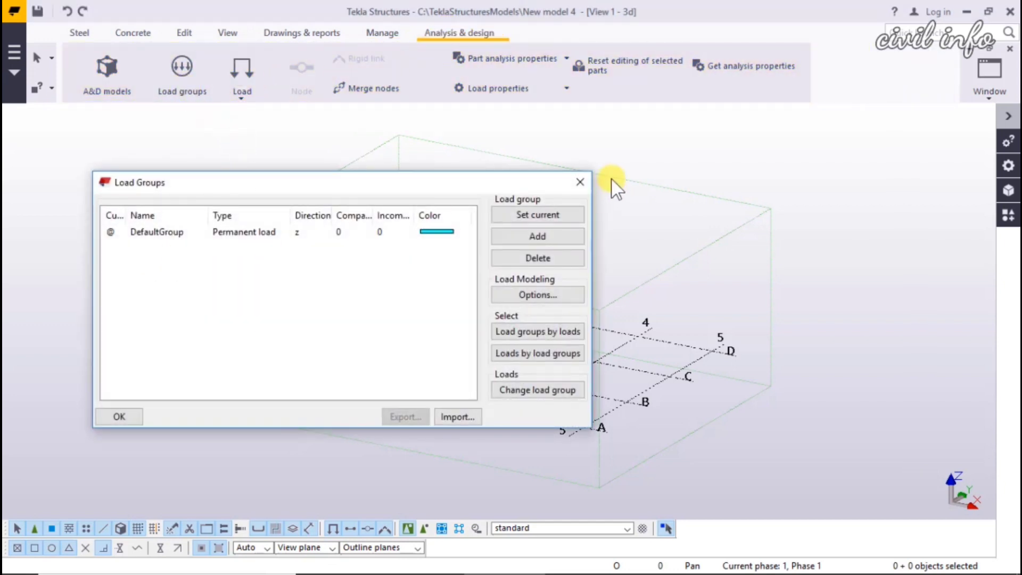
click(577, 182)
click(243, 93)
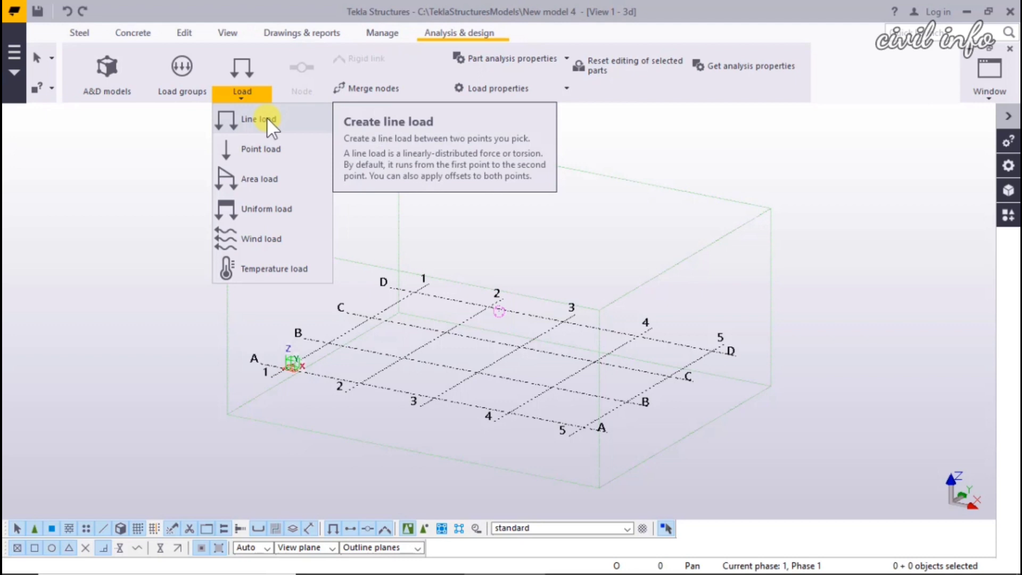
click(245, 95)
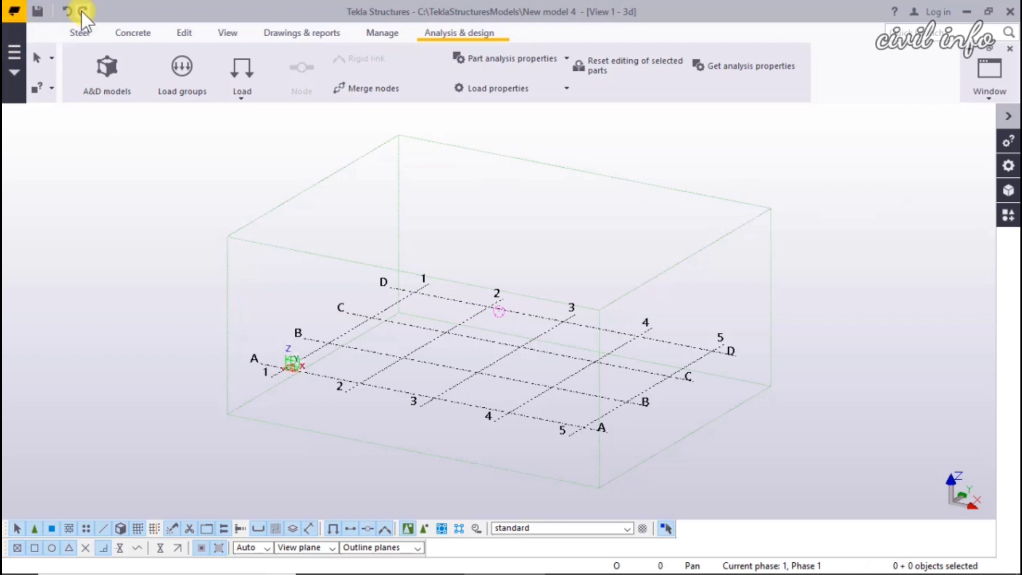
- Examine the file commands for import, export and sharing, plus the project properties and the available settings
click(14, 39)
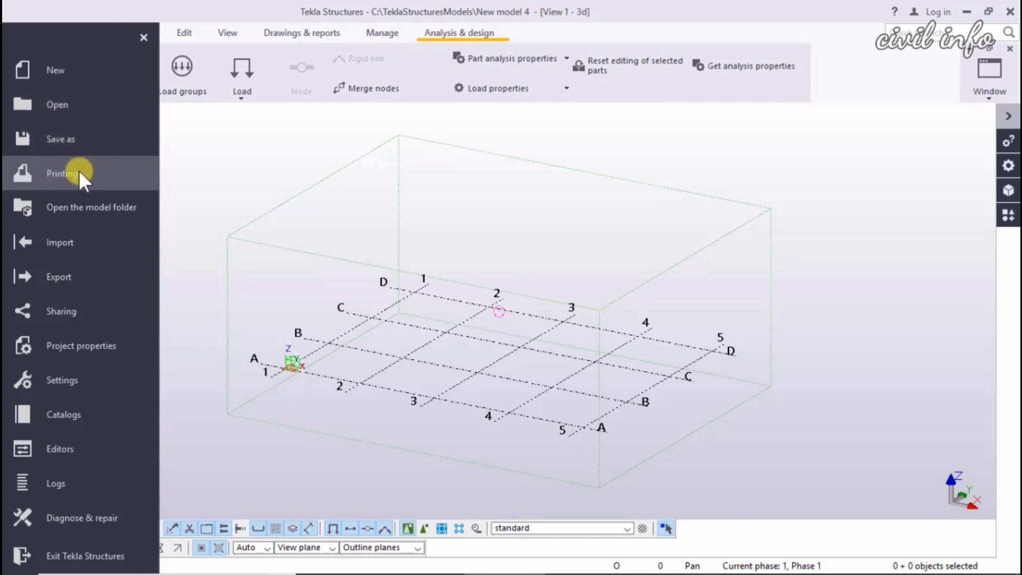
click(91, 244)
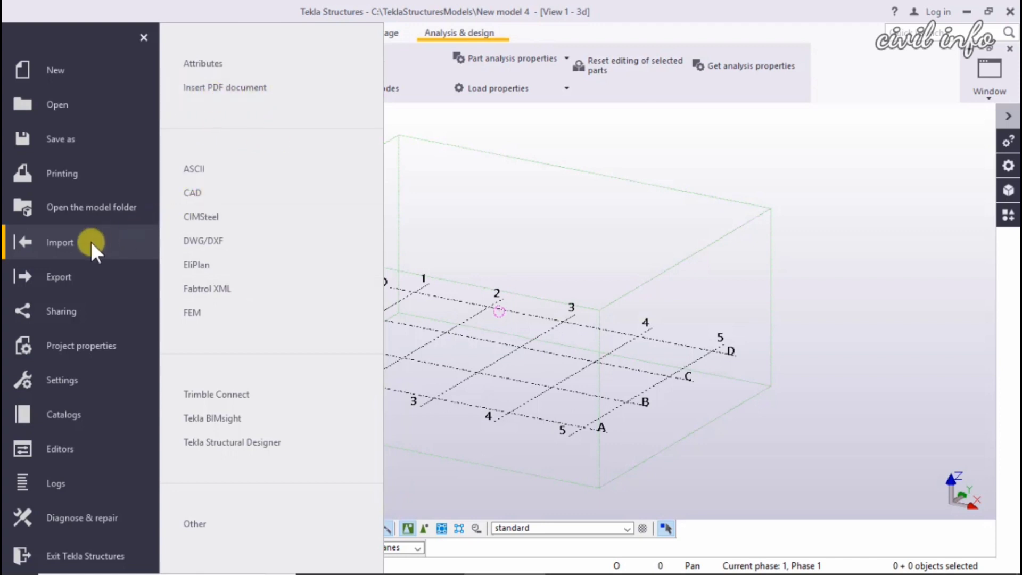
click(88, 271)
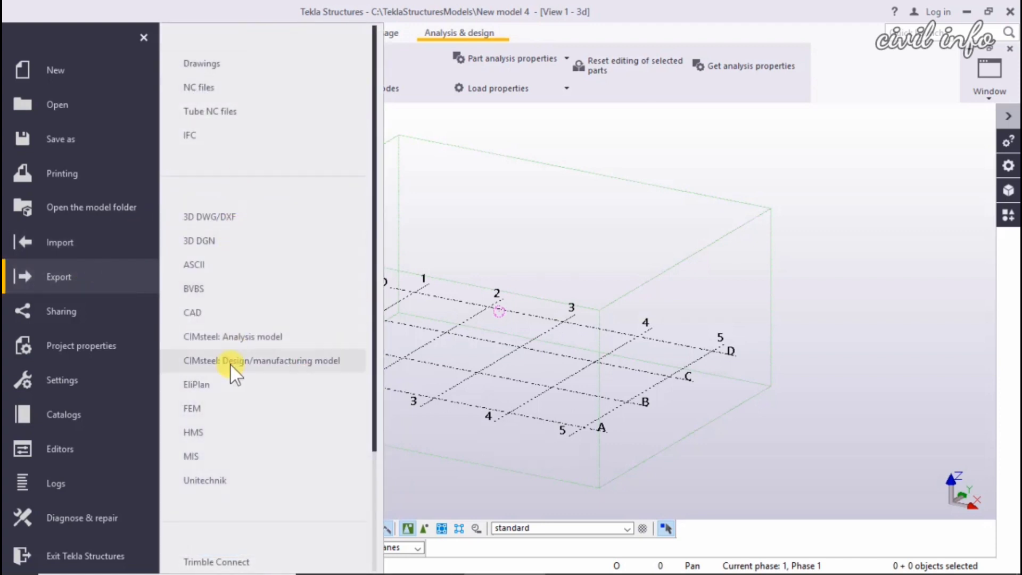
click(82, 319)
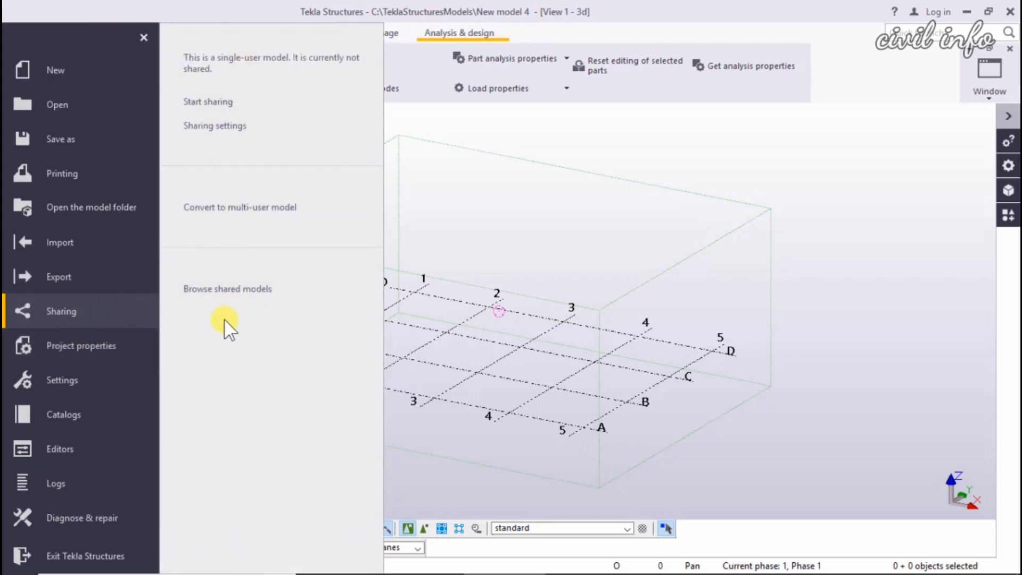
click(116, 342)
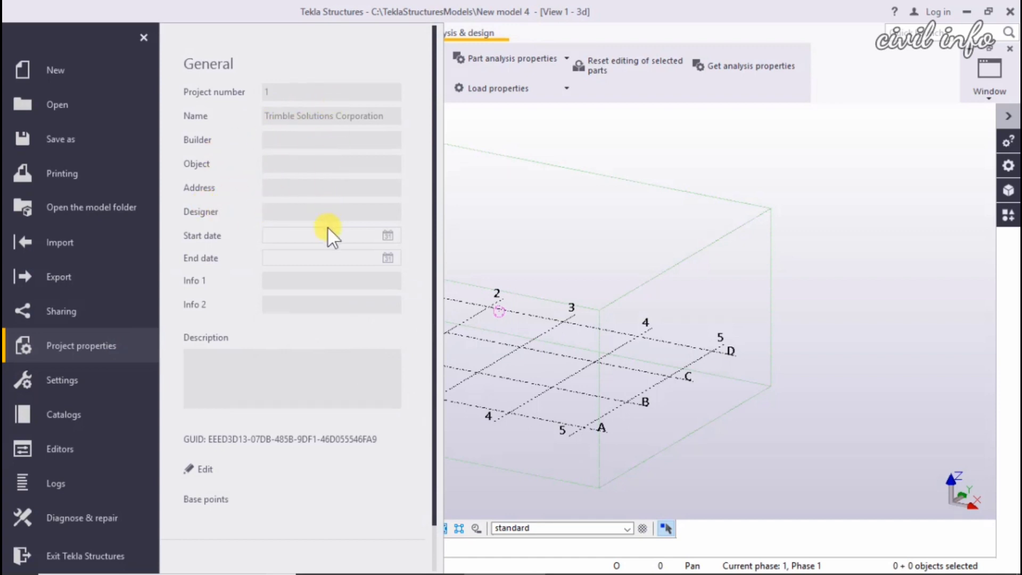
scroll(314, 331, down, 2)
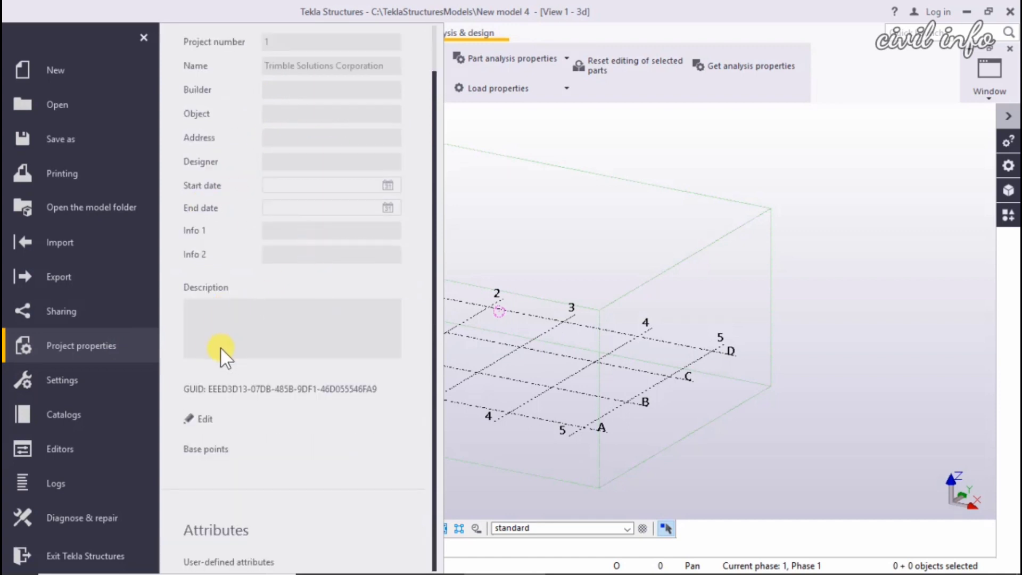
click(86, 374)
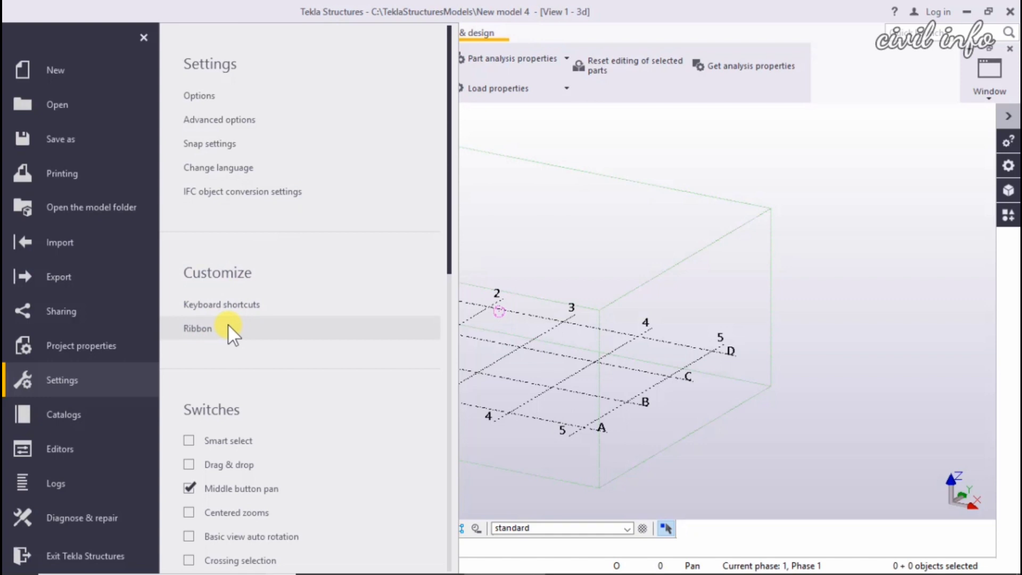
- Examine the profile types listed in the profile catalog, including the L profiles, and close the catalog without changes
click(64, 414)
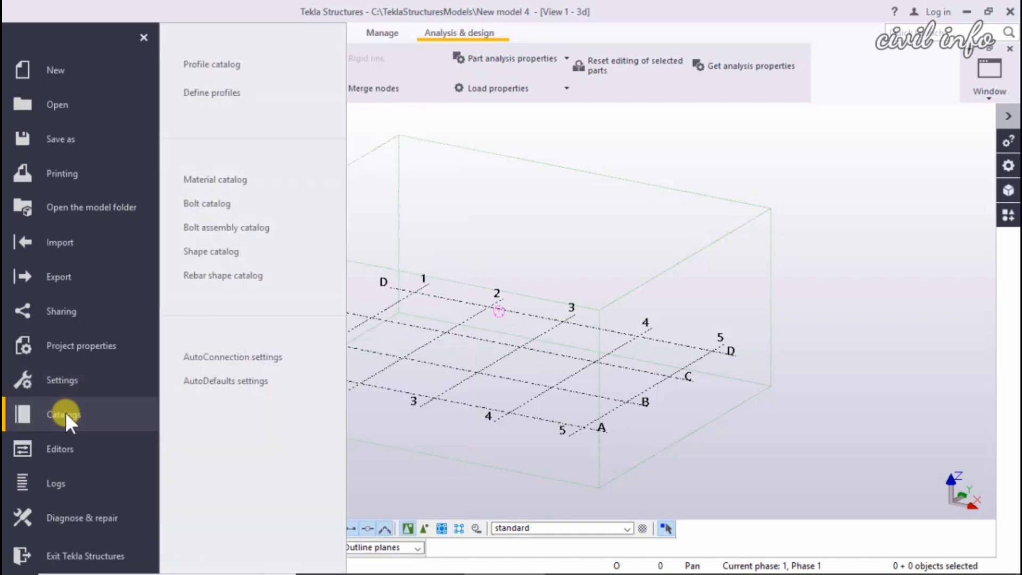
click(247, 82)
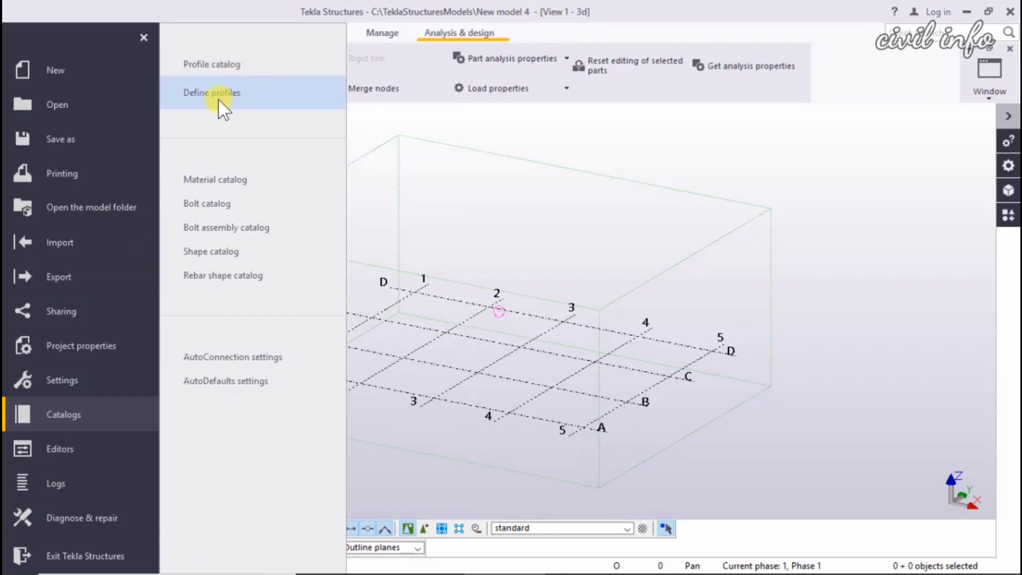
click(218, 64)
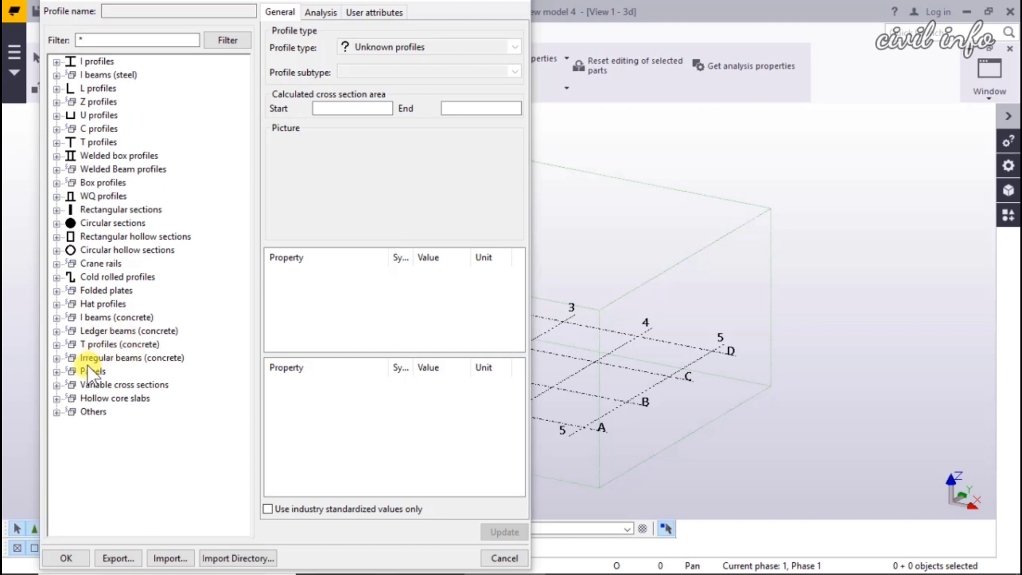
click(57, 89)
click(57, 89)
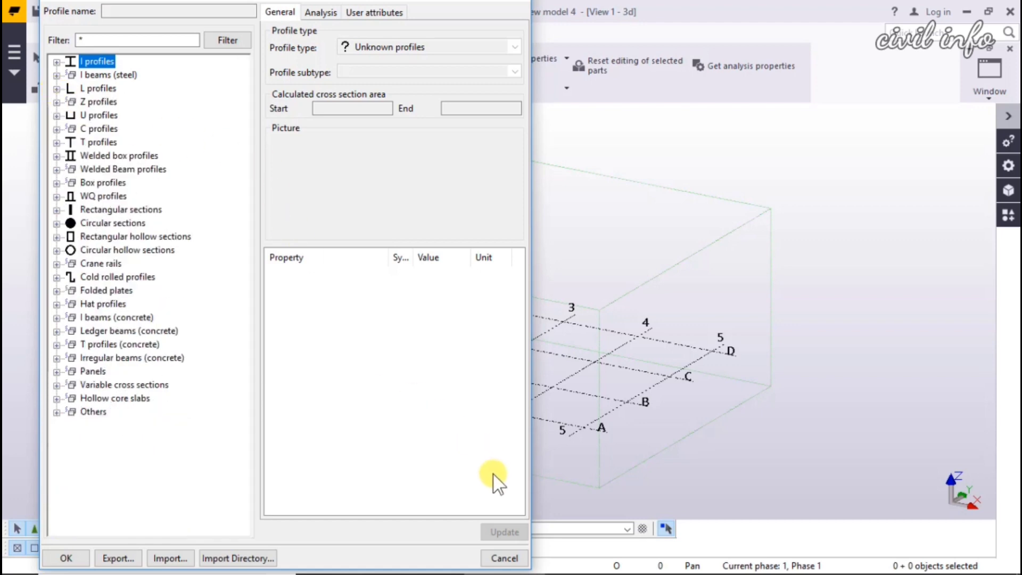
click(500, 556)
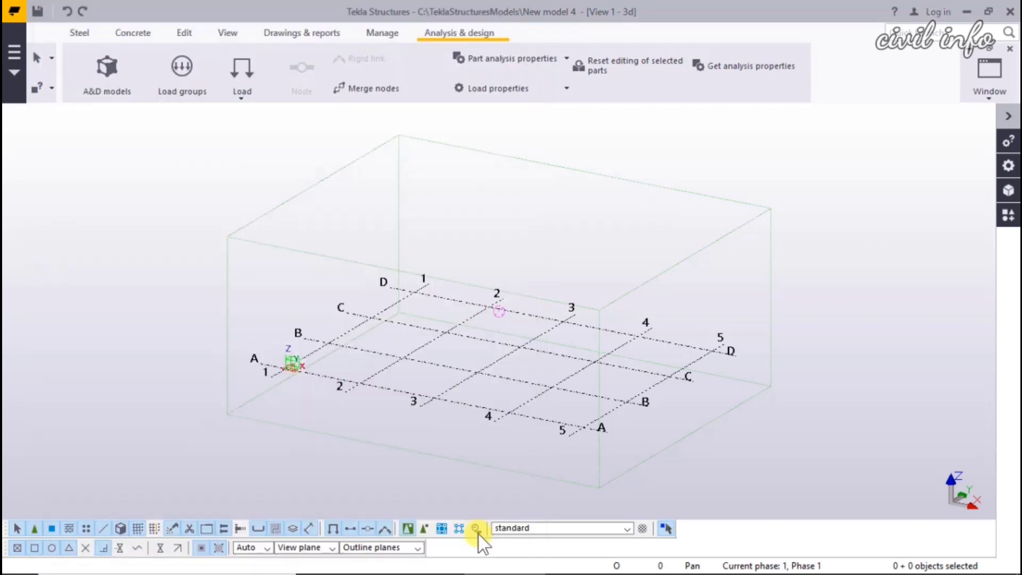
- Look at the sketch editor for defining profile cross sections, including its Variables and Sketch Browser windows, and close them all
click(11, 52)
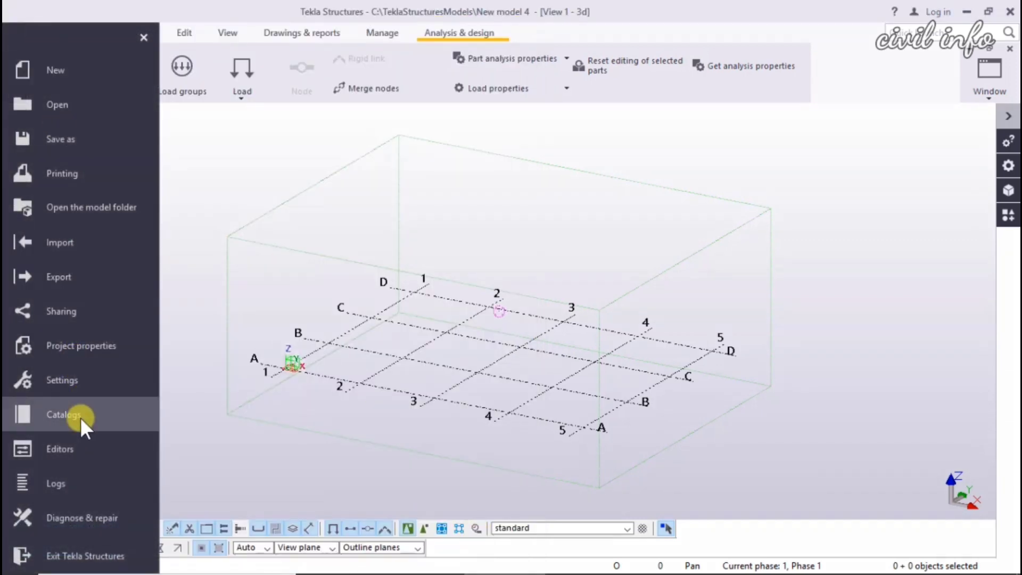
click(81, 417)
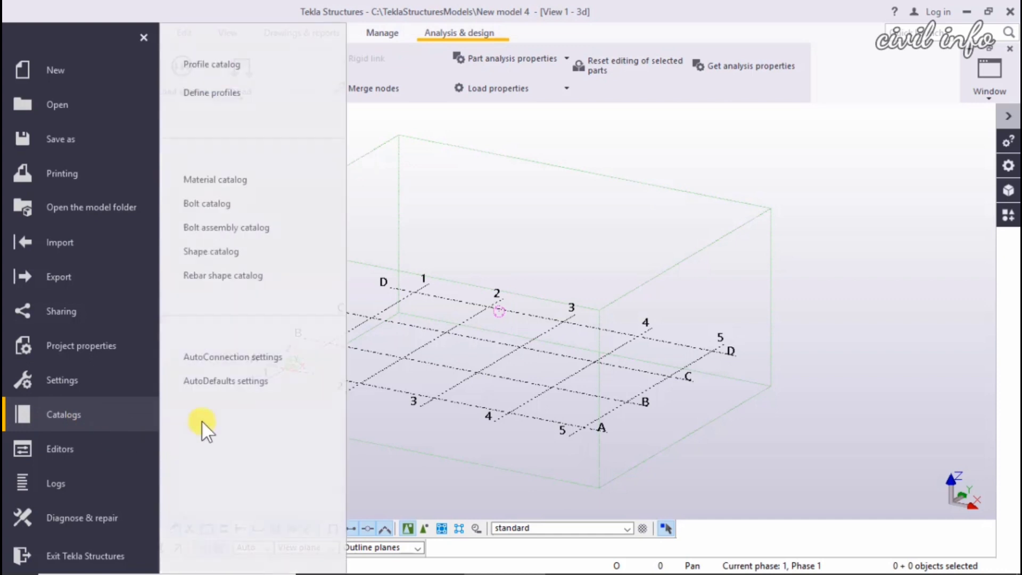
click(236, 90)
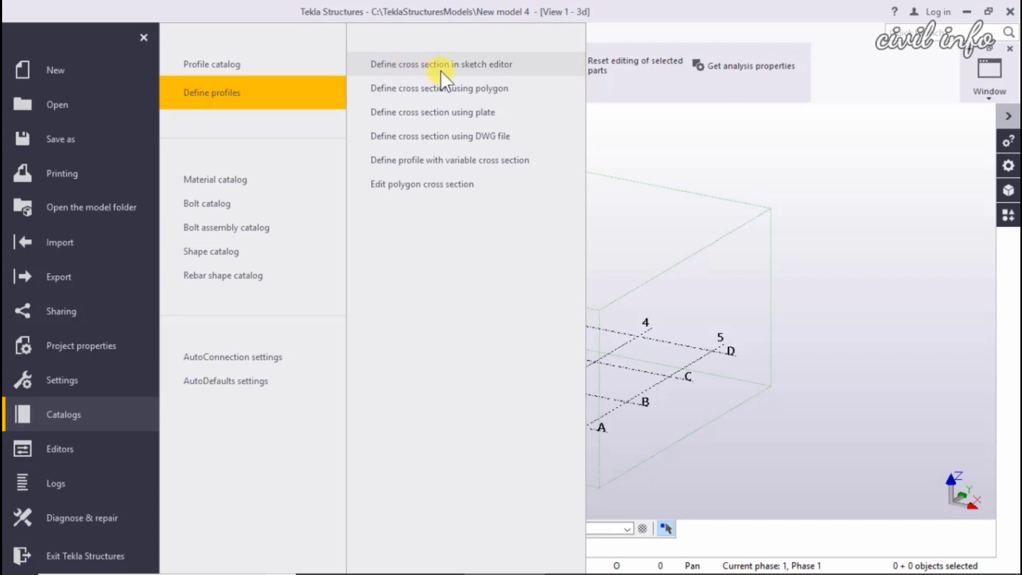
click(511, 70)
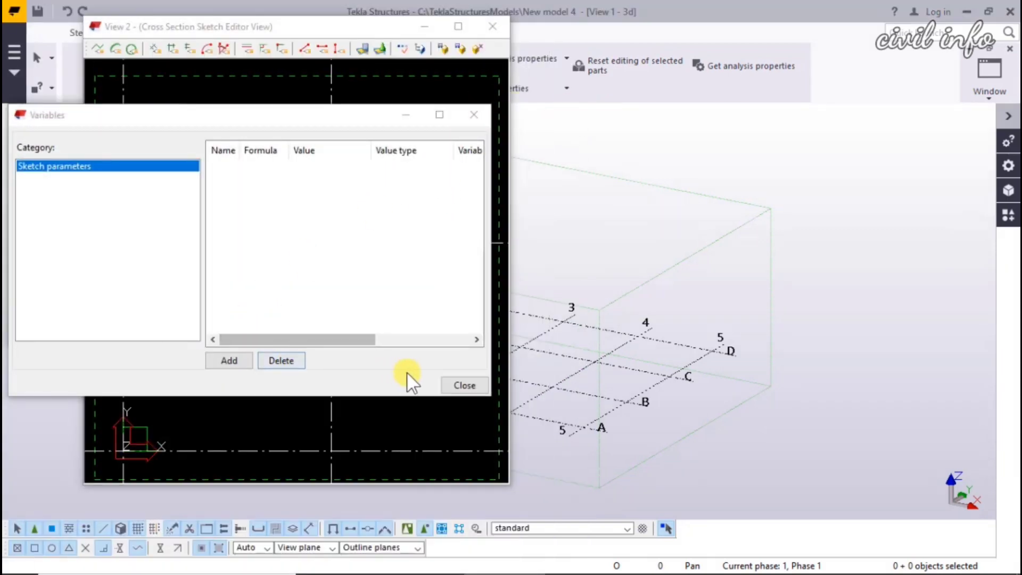
drag(263, 110, 328, 268)
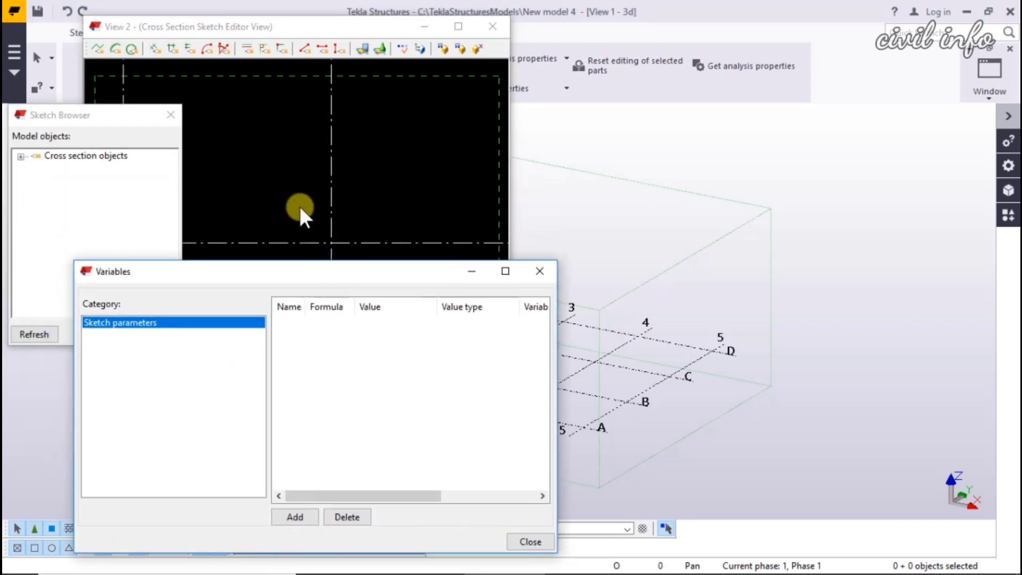
click(538, 272)
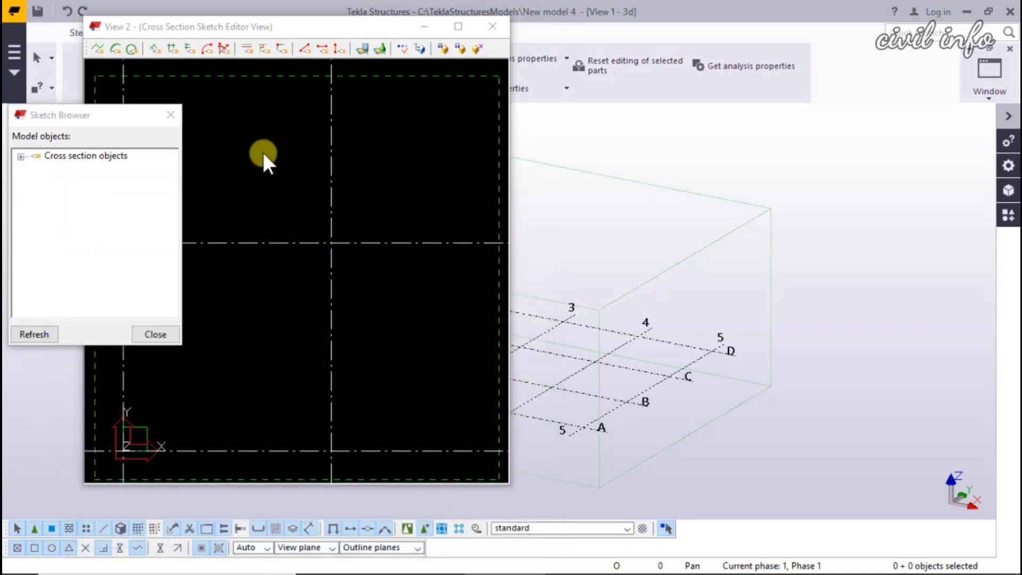
click(171, 115)
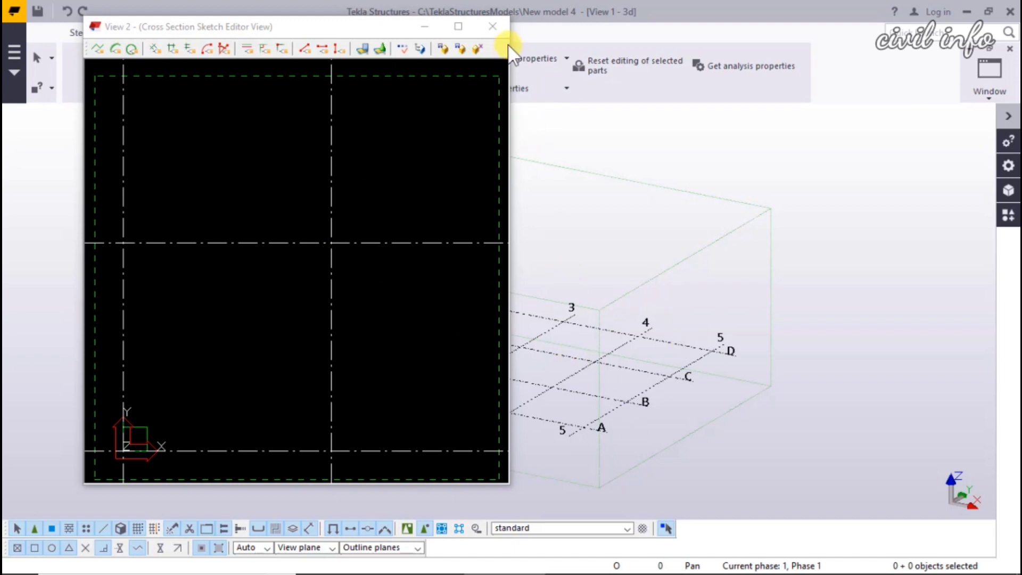
click(492, 27)
- Examine the remaining file commands for catalogs, editors, logs, diagnosis and repair, help and extensions
click(11, 55)
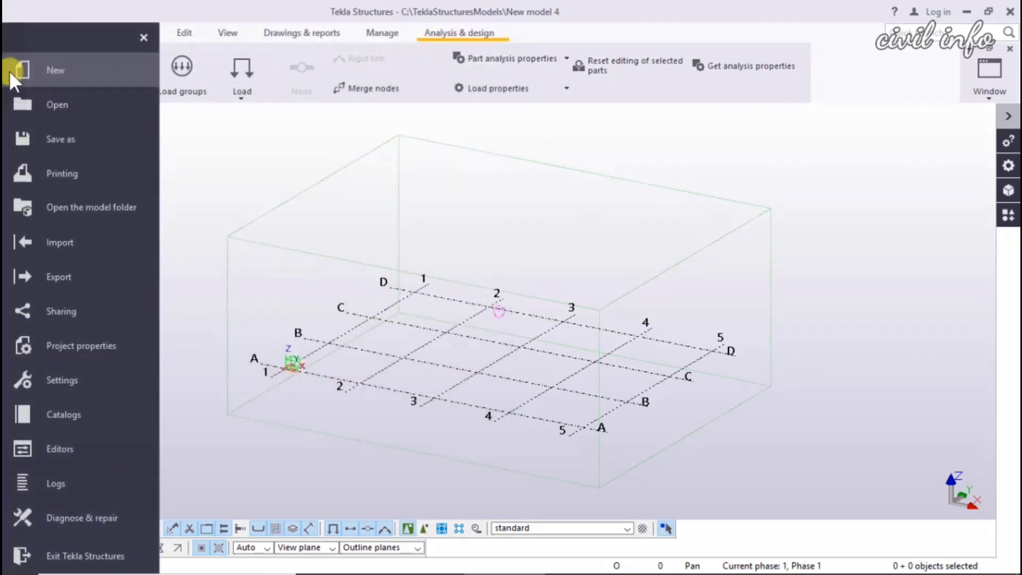
click(85, 427)
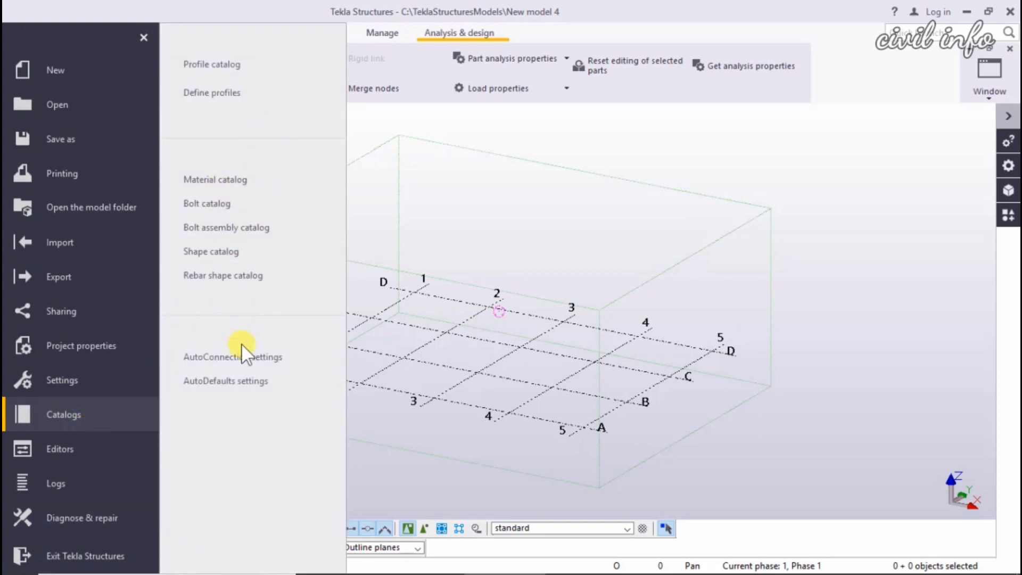
mouse_move(109, 447)
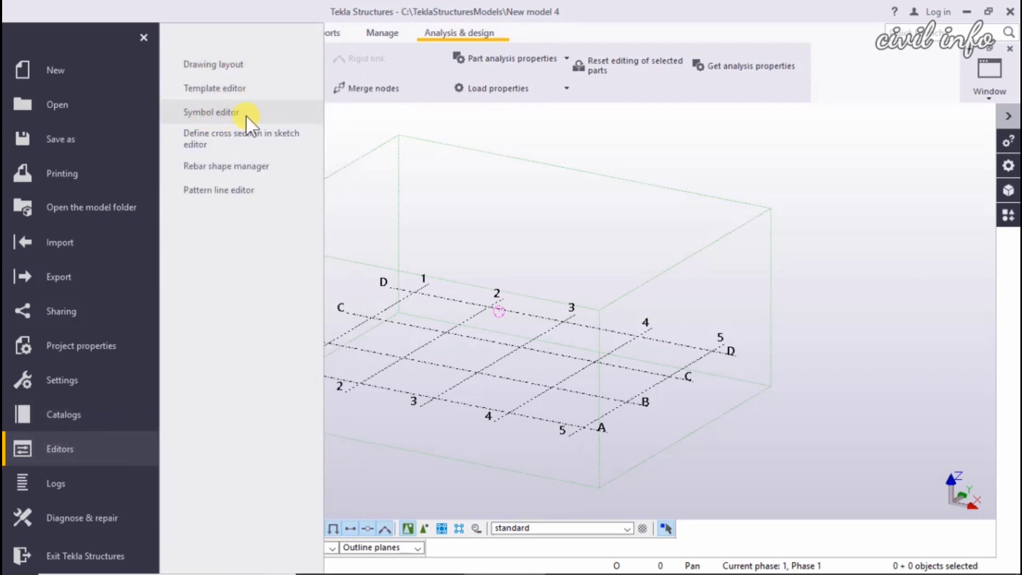
mouse_move(100, 468)
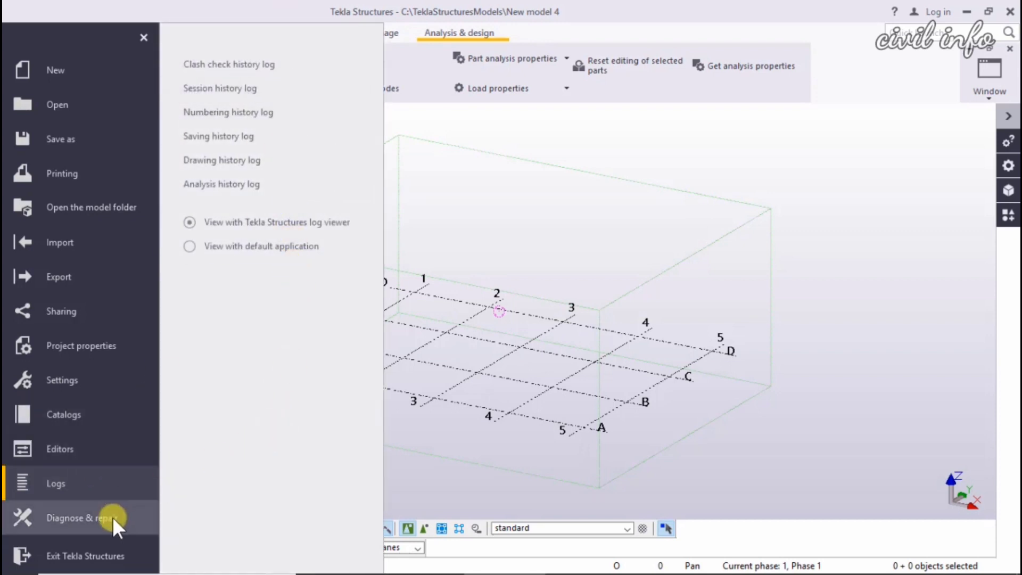
scroll(112, 516, down, 2)
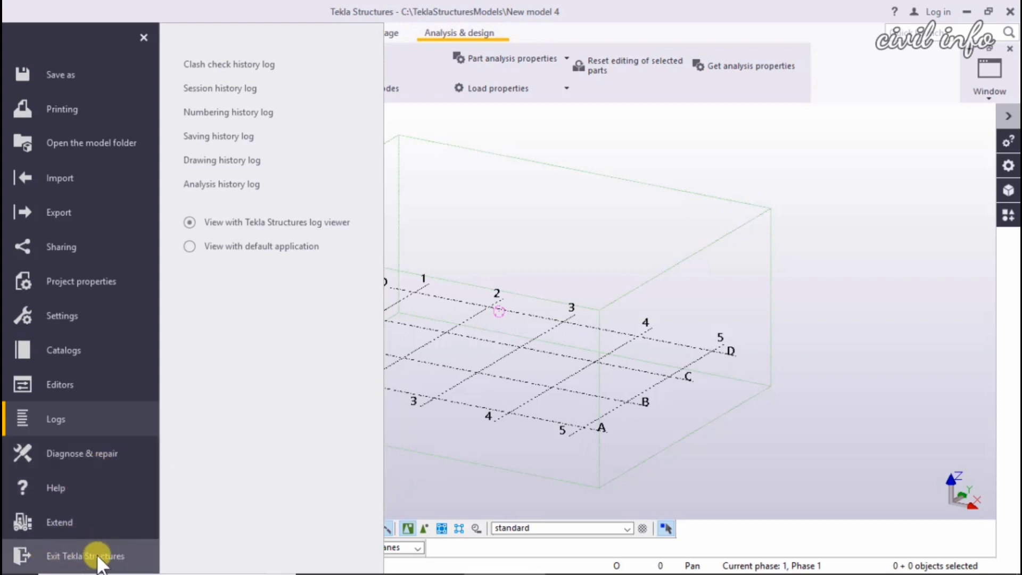
- Open the model Options and examine the general autosave intervals for modeling commands and drawings
click(59, 319)
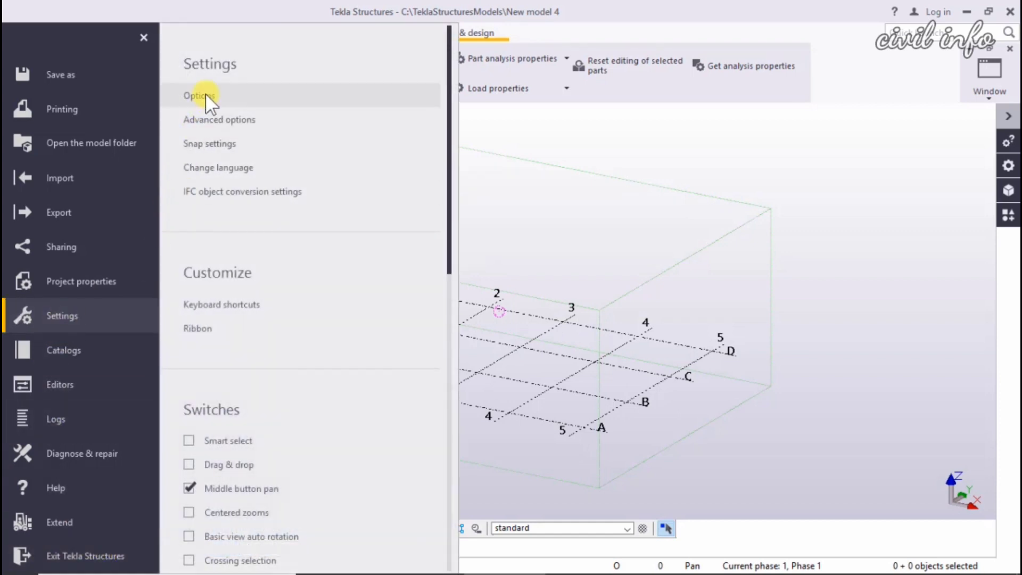
click(206, 94)
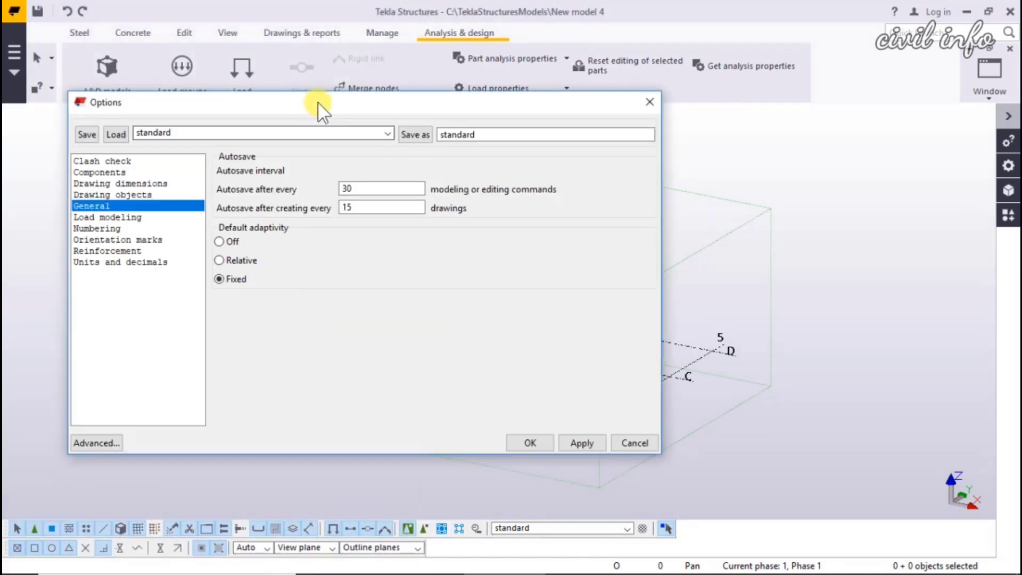
drag(317, 101, 366, 98)
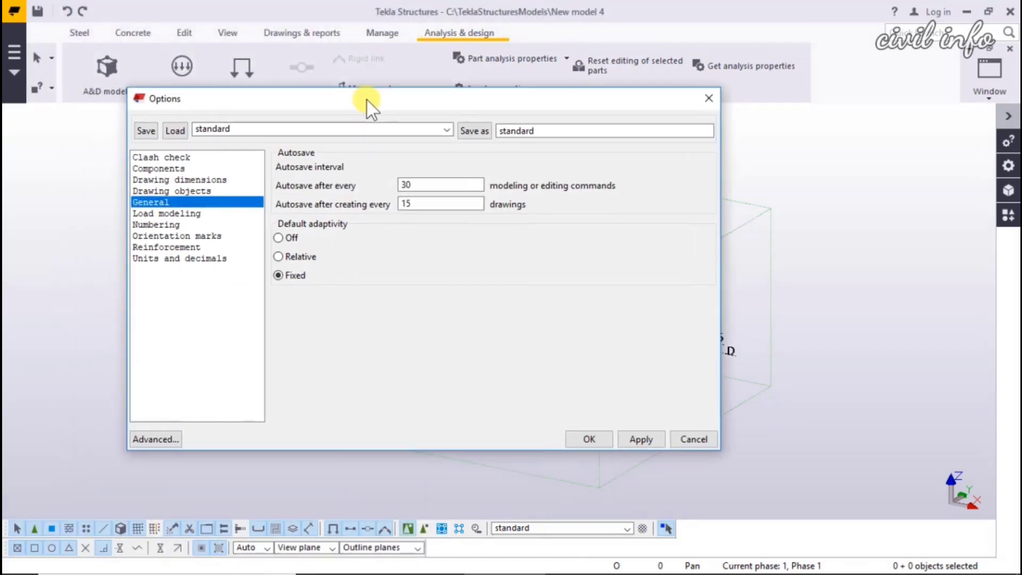
click(414, 205)
double_click(404, 204)
click(414, 183)
- Examine the units and decimals options for modeling, catalogs and analysis results, including the force and deformation unit choices
click(159, 259)
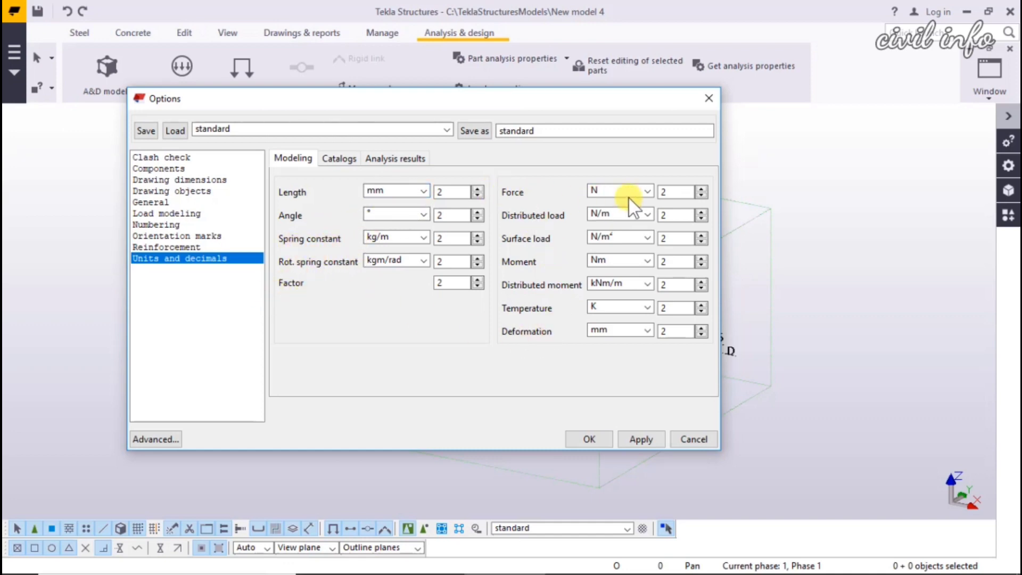
click(647, 190)
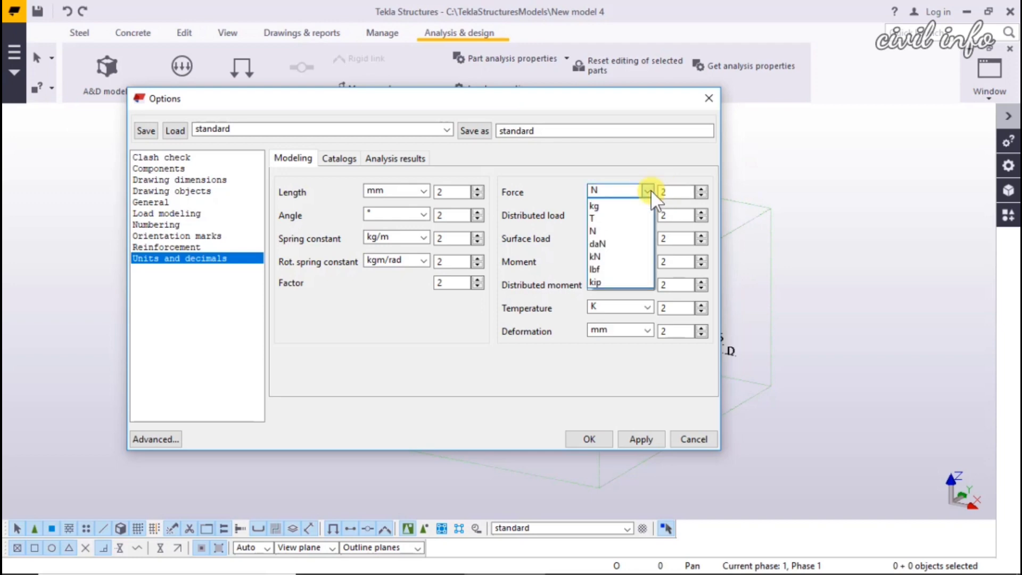
click(649, 191)
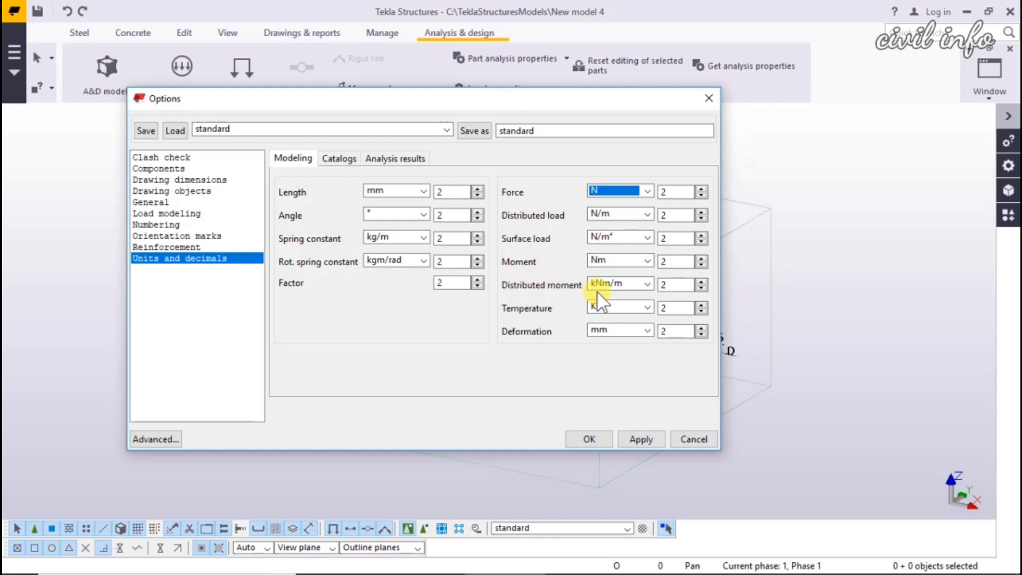
click(647, 330)
click(647, 330)
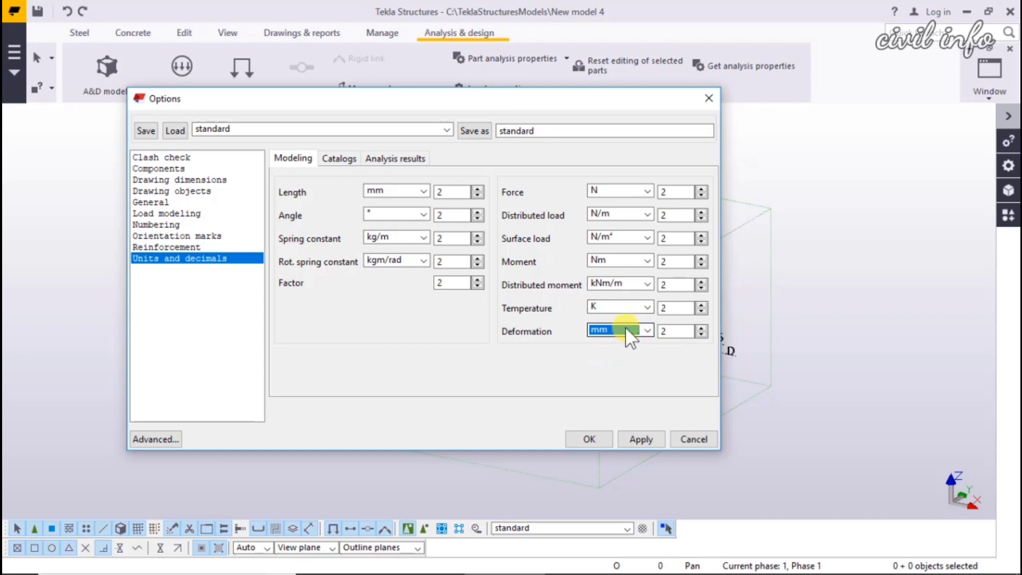
click(340, 157)
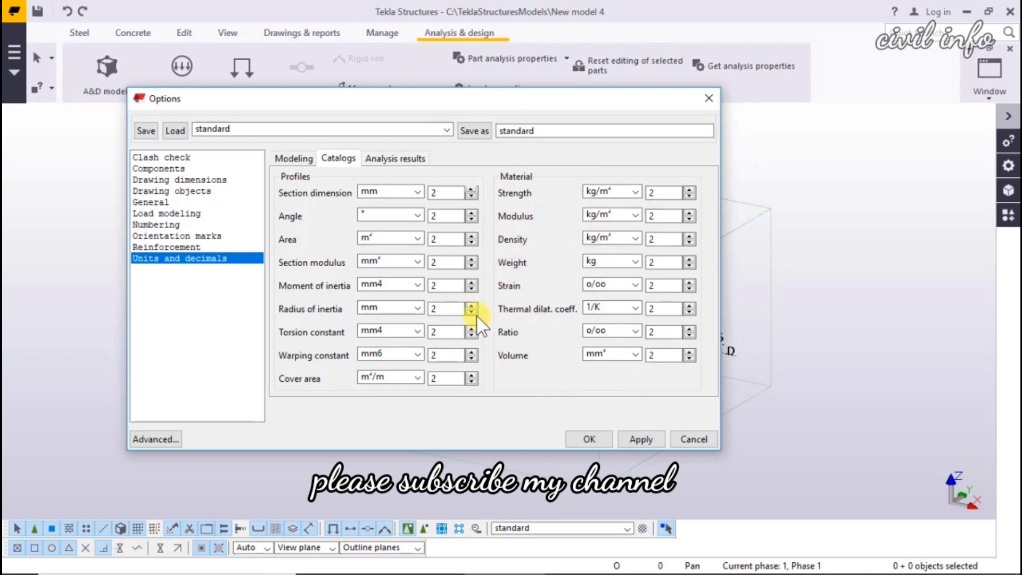
click(404, 158)
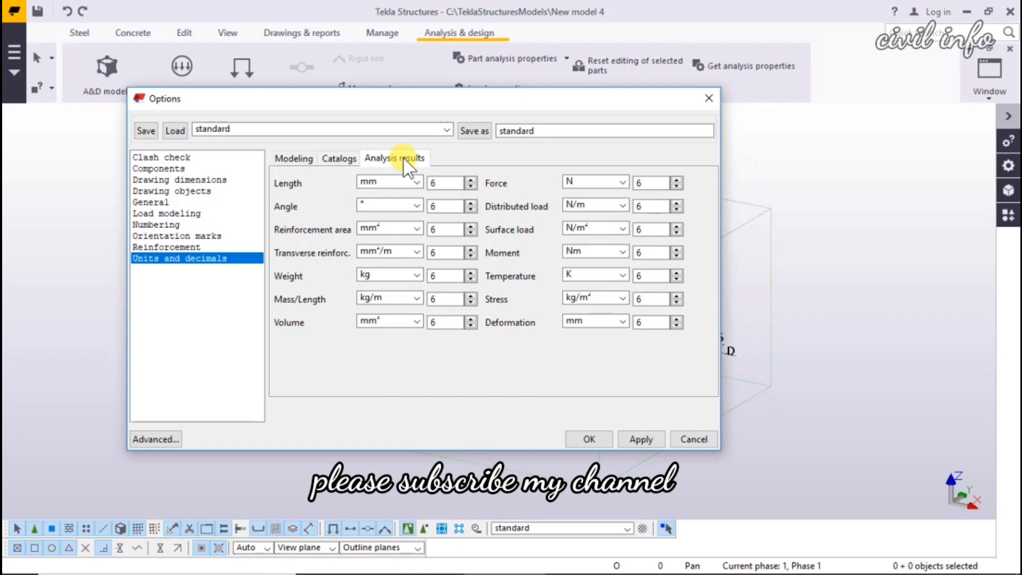